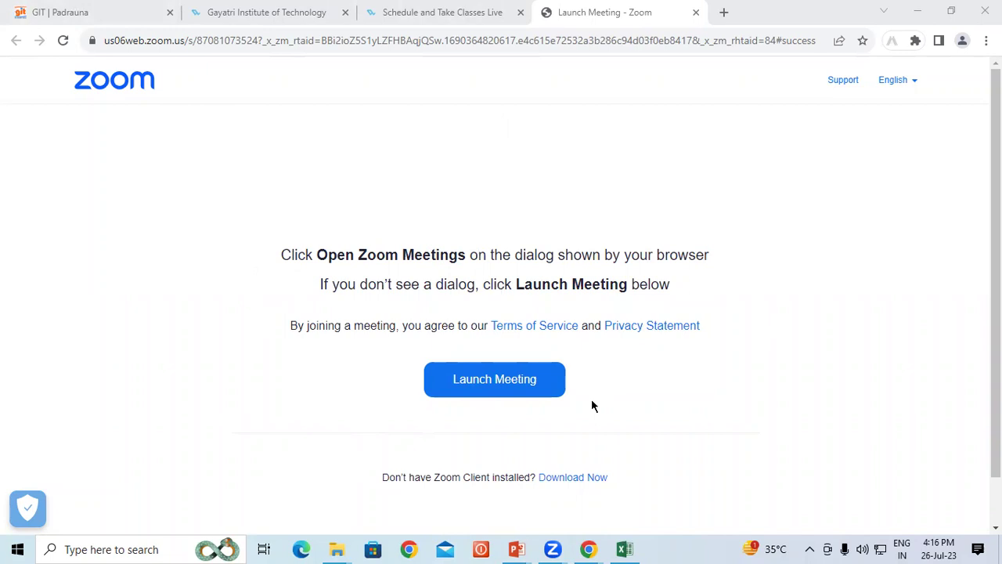
Switch from the Zoom launch page to the 'SR(use of logical function)' Excel workbook
left_click(626, 549)
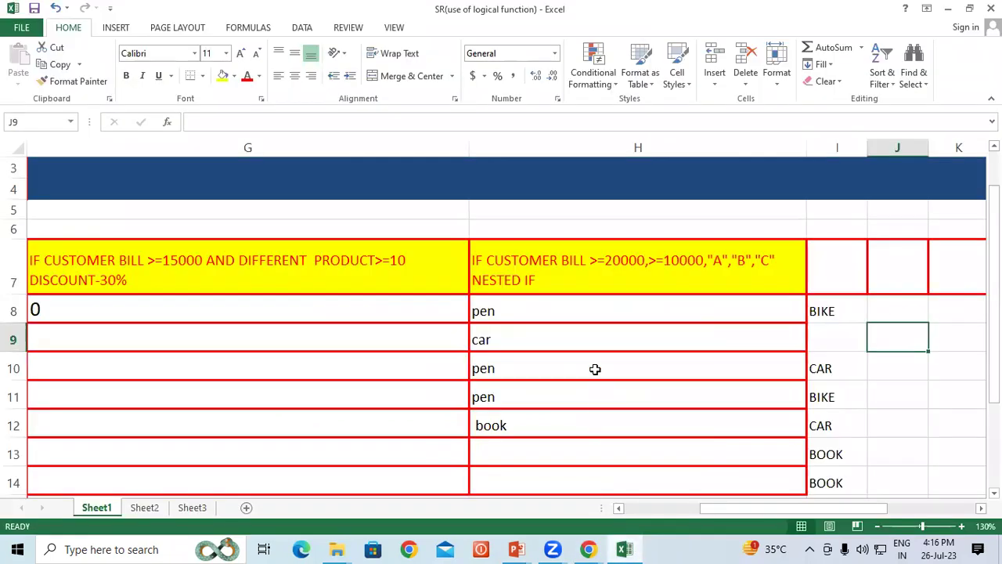
left_click(619, 508)
left_click(619, 508)
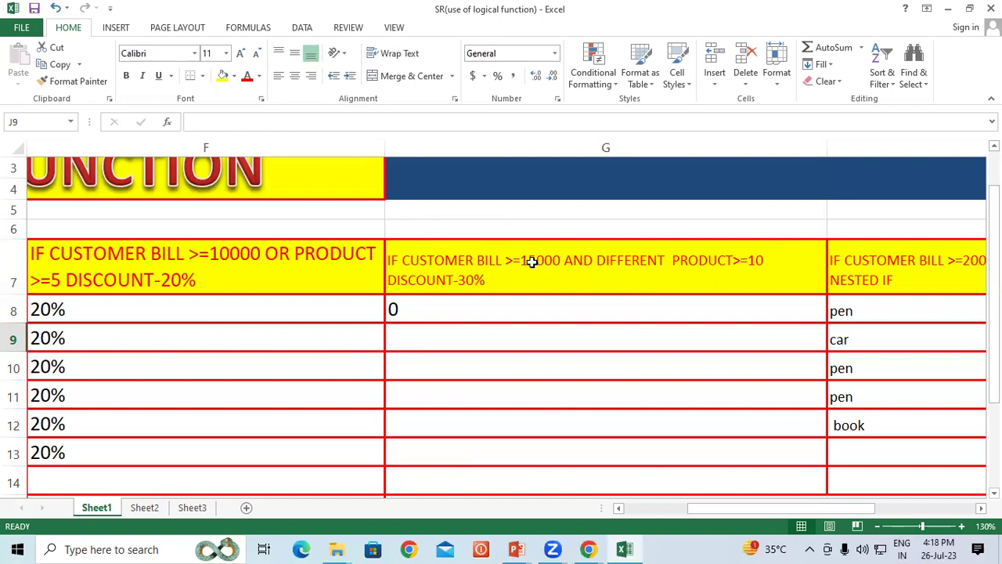
In G8, begin the discount formula =if(and(C8>=15000, testing the bill
left_click(548, 309)
type("=")
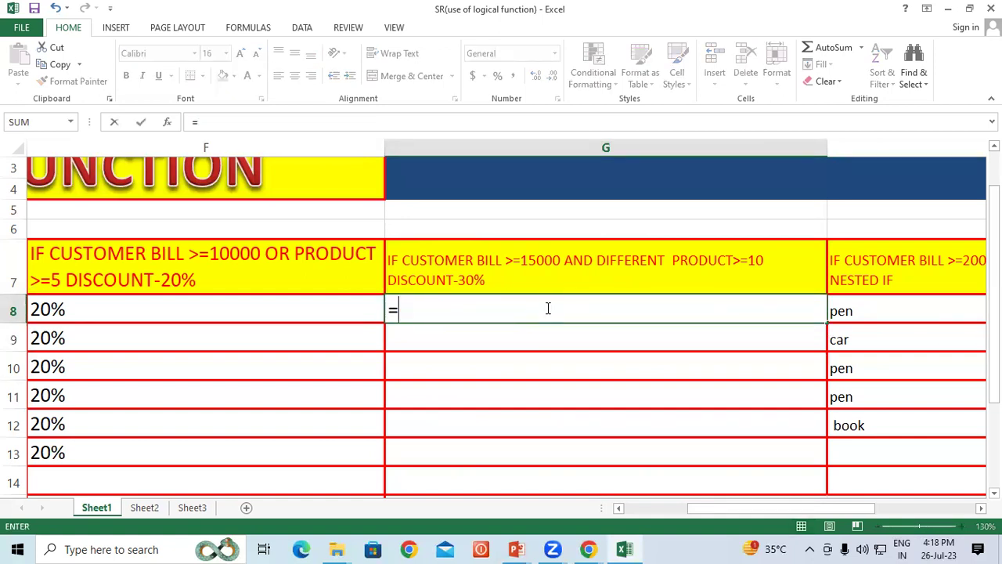
type("if")
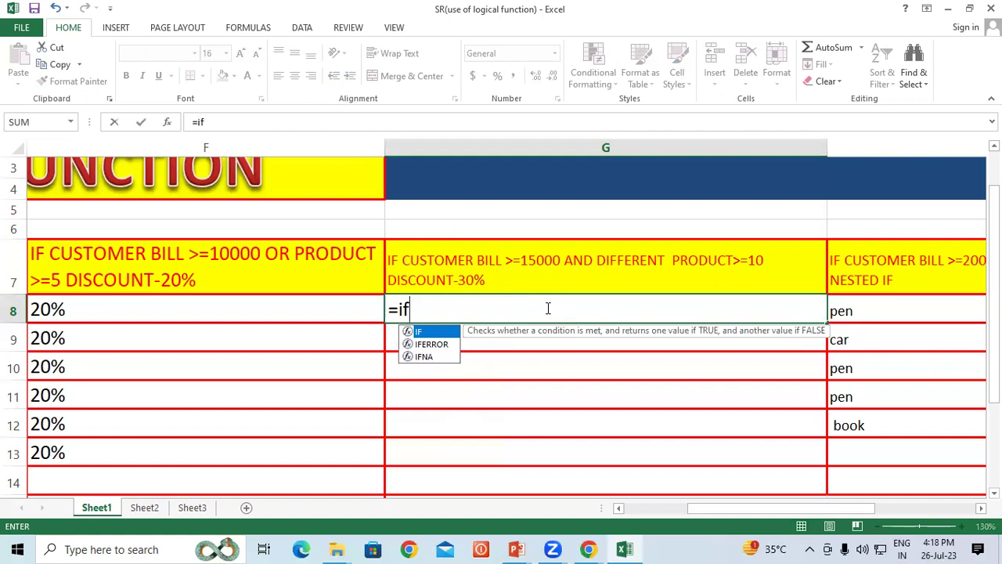
type("(")
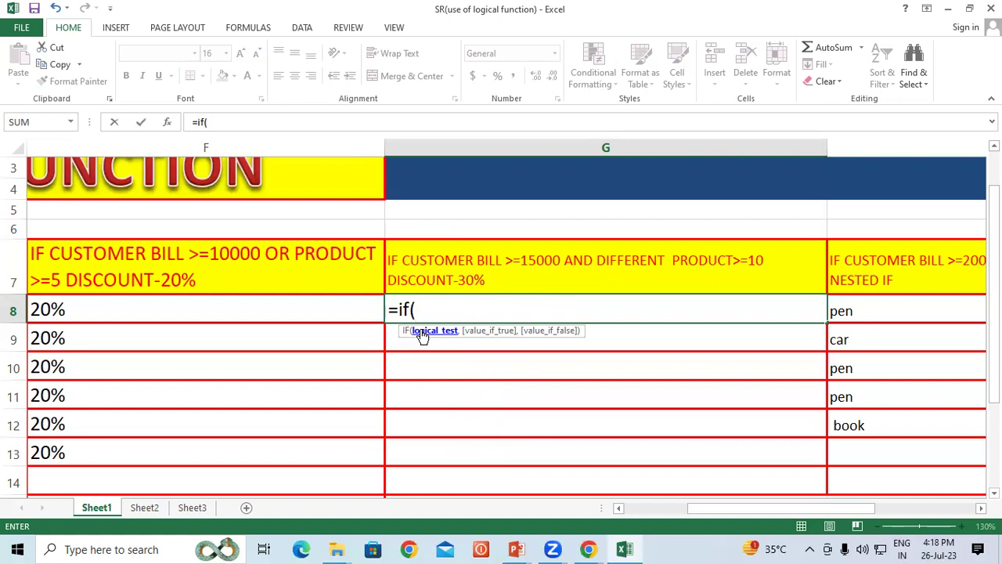
type("and")
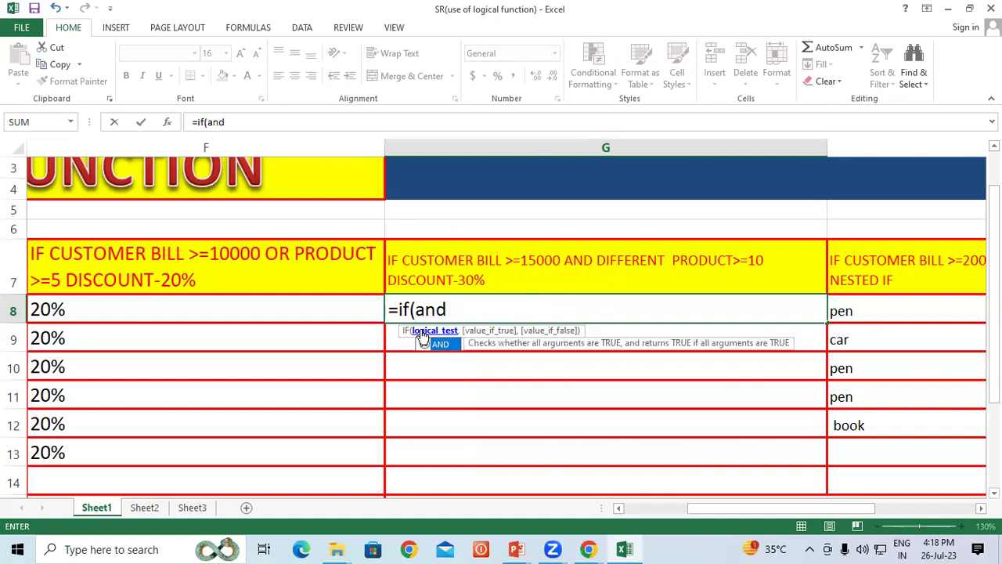
type("(")
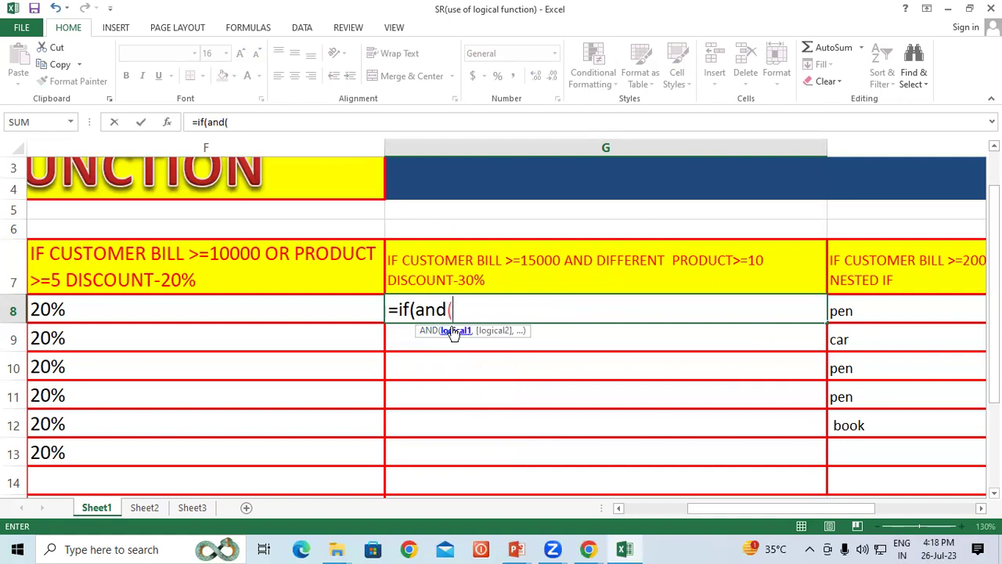
left_click_drag(714, 508, 676, 516)
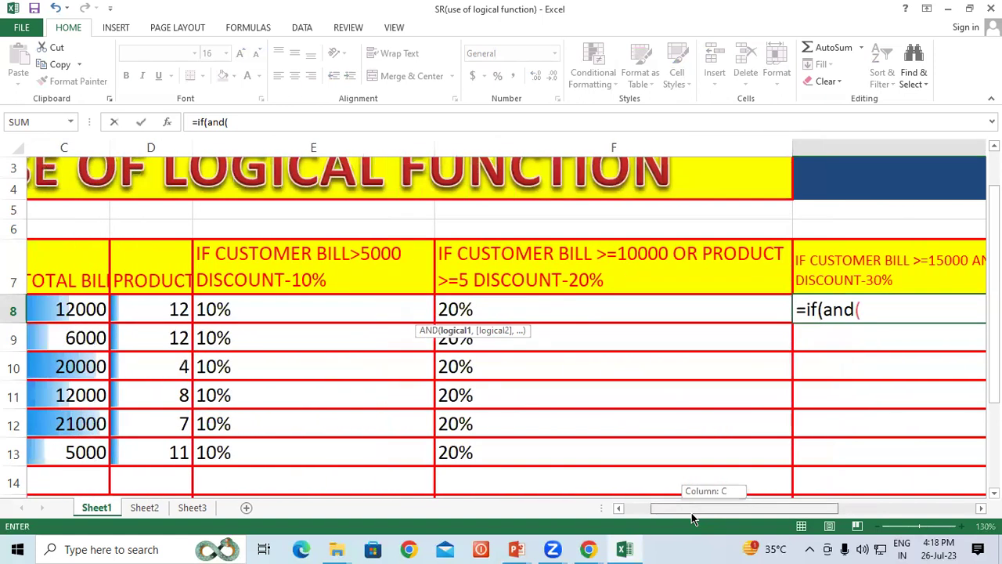
left_click(71, 308)
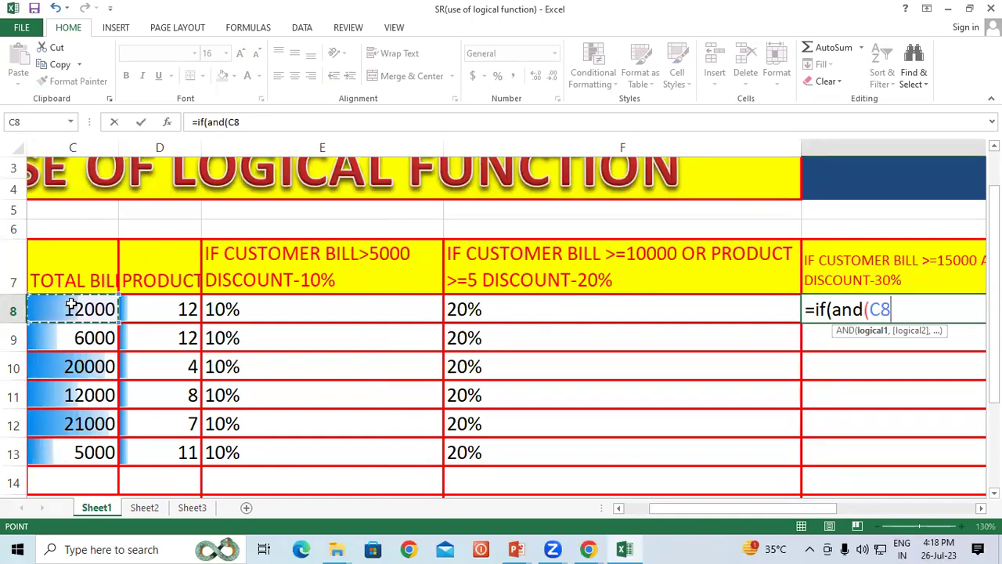
type(">=")
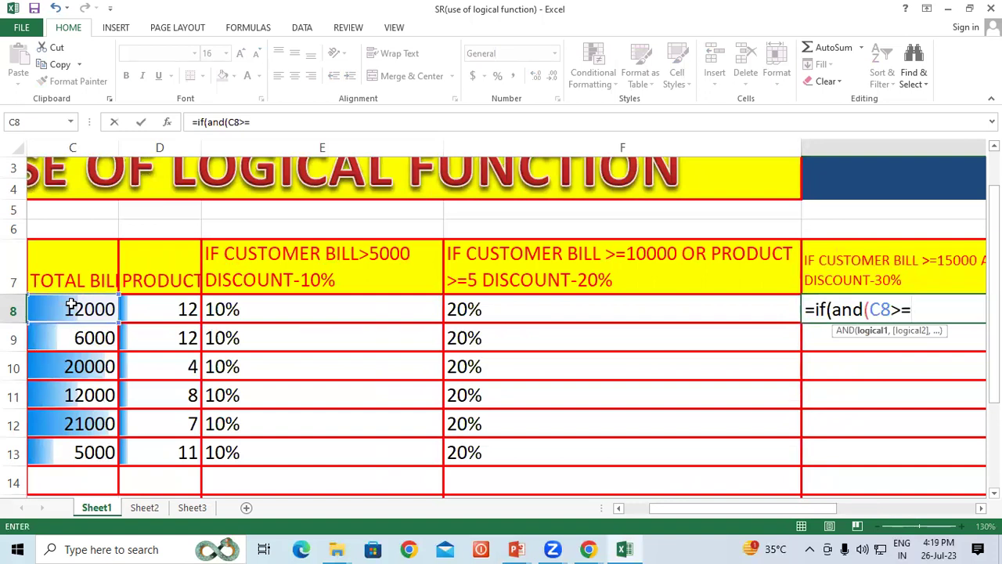
type("10")
key("BackSpace")
type("5000")
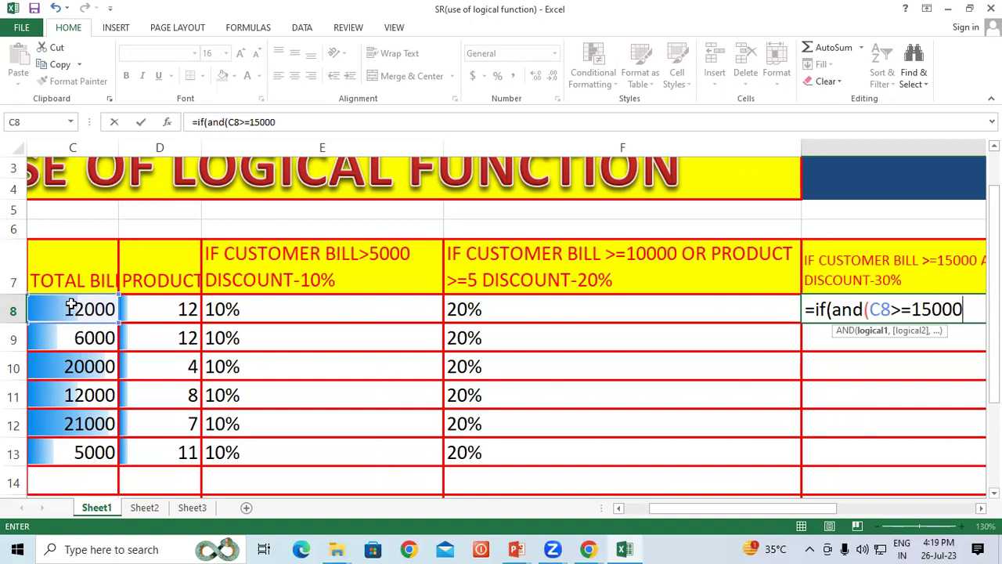
type(",")
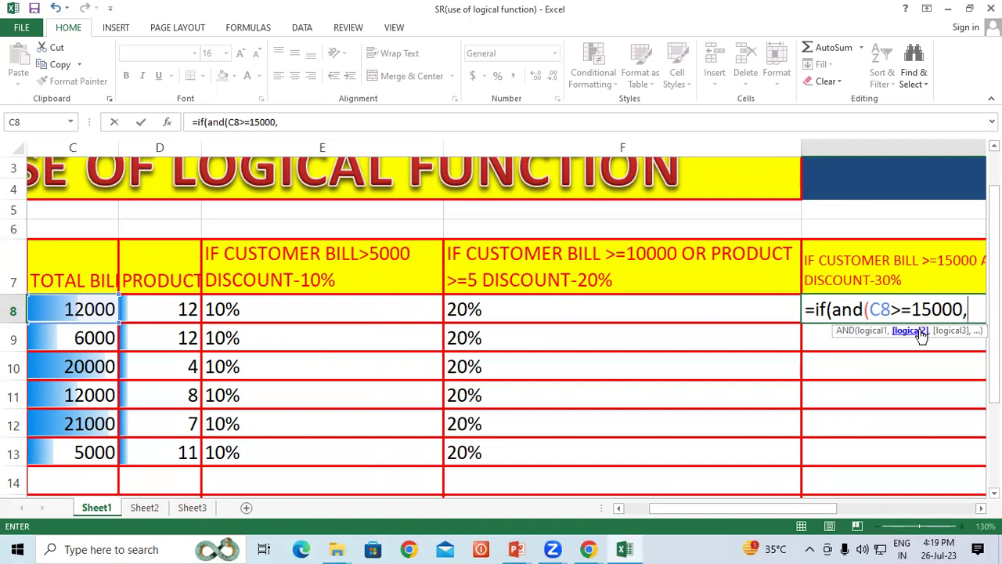
Complete G8 as =if(and(C8>=15000,D8>=10),"30%","No Discount") and commit it
left_click(162, 315)
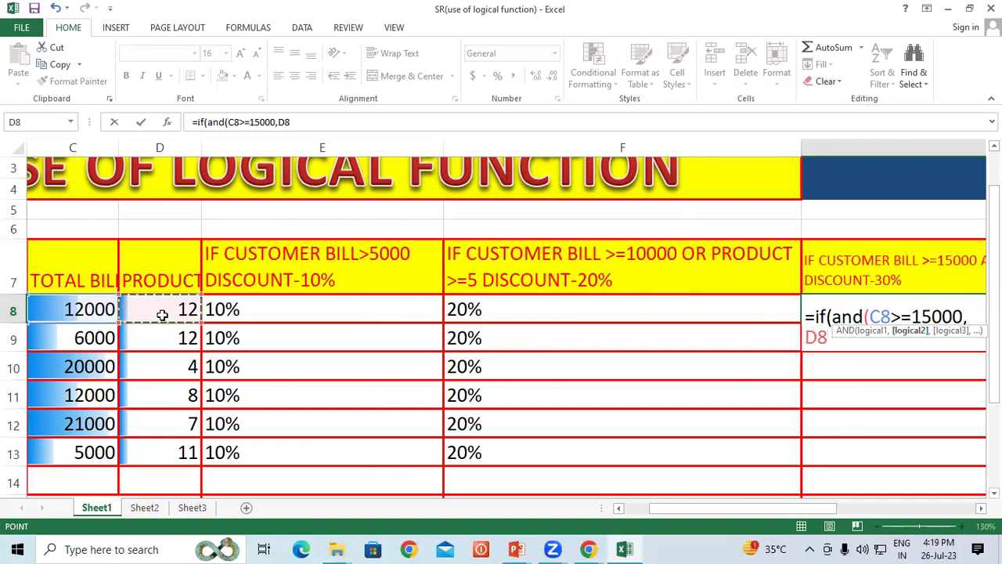
type(">")
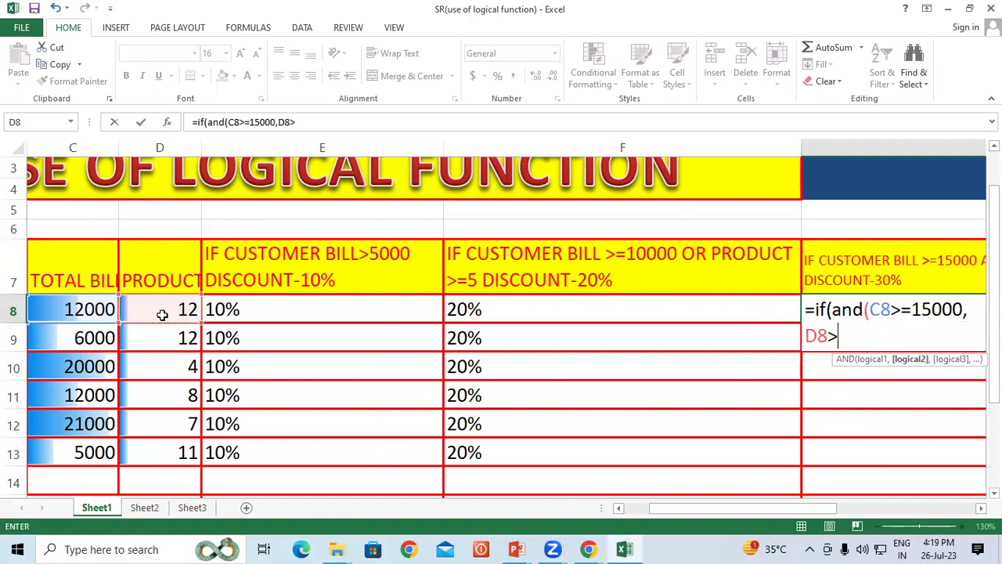
type("=10")
type(")")
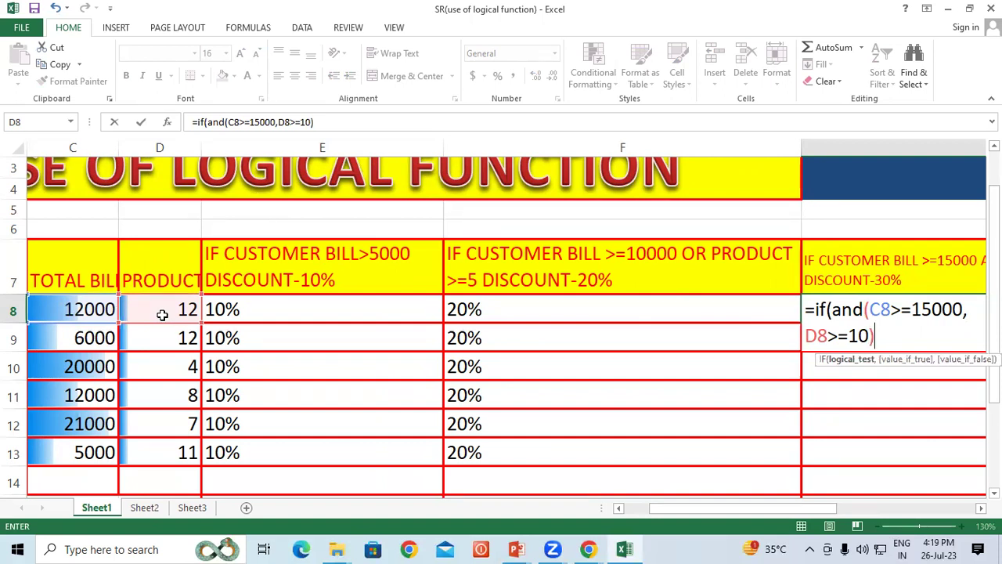
type(",")
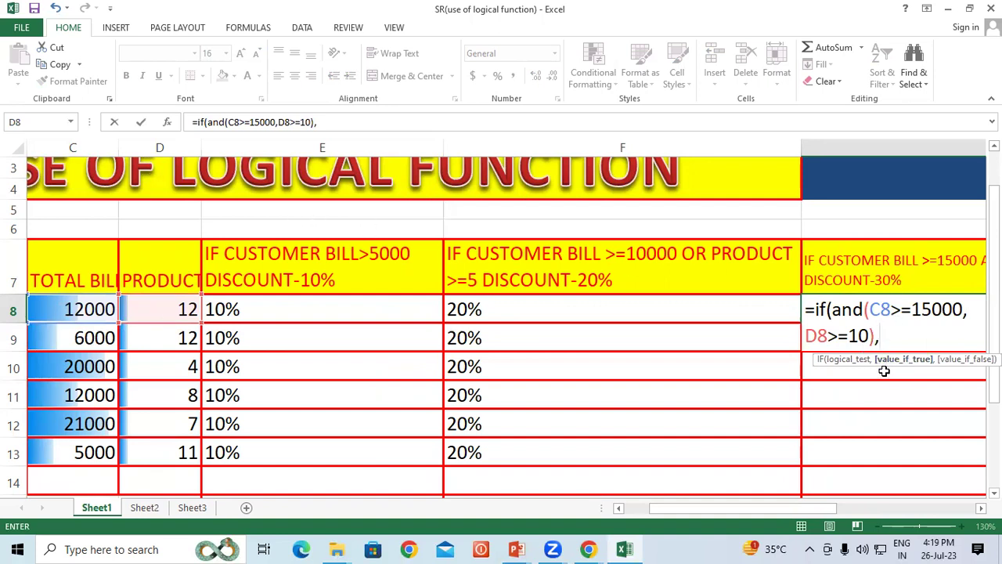
type("\"")
type("30")
type("%")
type("\",")
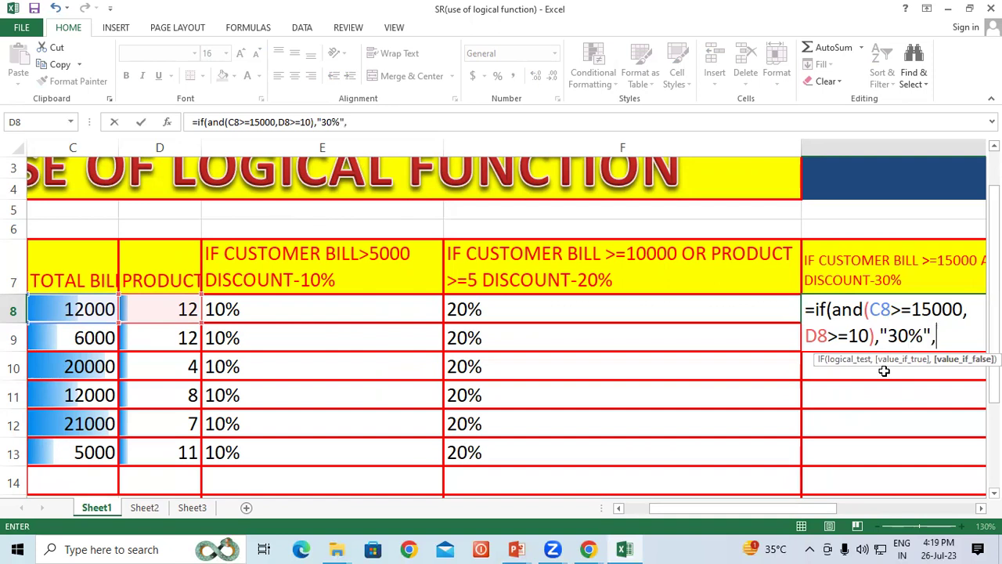
type("\"")
type("No")
type("F")
key("BackSpace")
type("Discount")
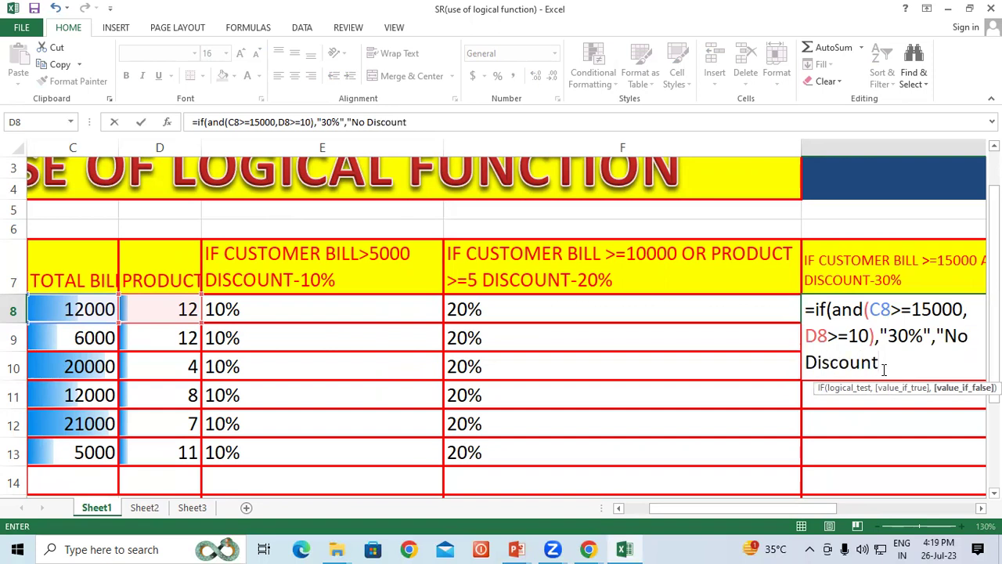
type("\"")
type(")")
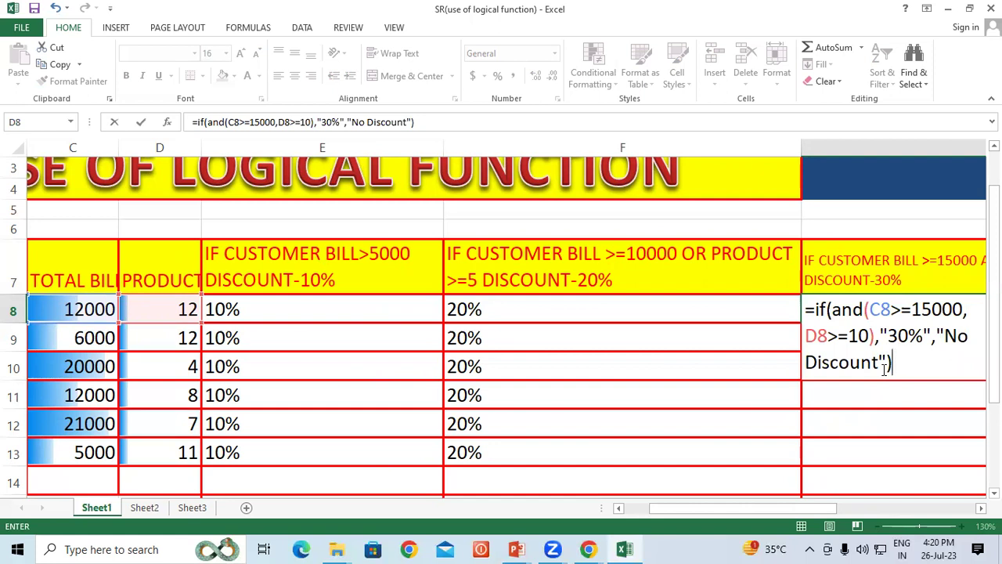
key("Return")
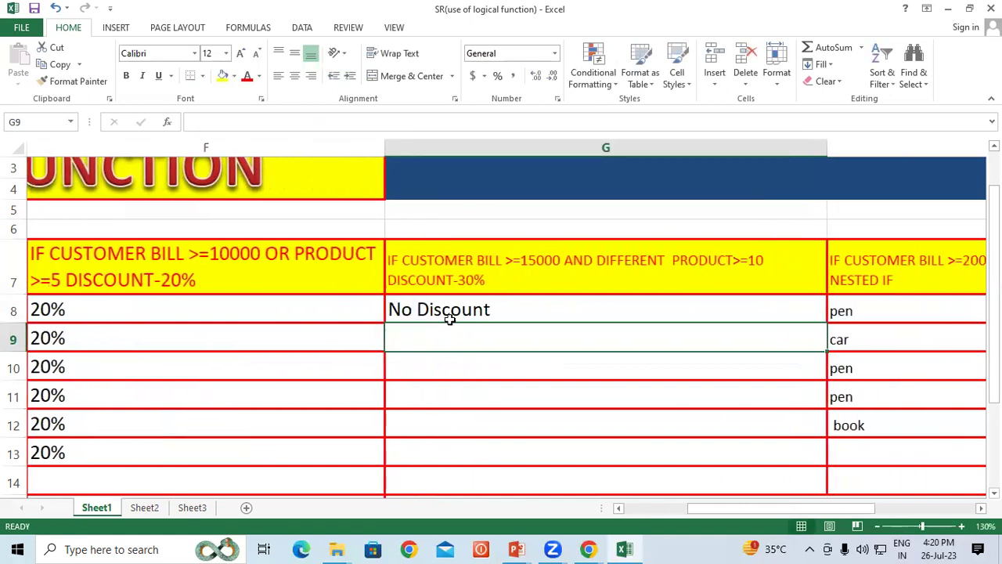
Narrow column F so its header wraps, and make column G slightly narrower
left_click(444, 314)
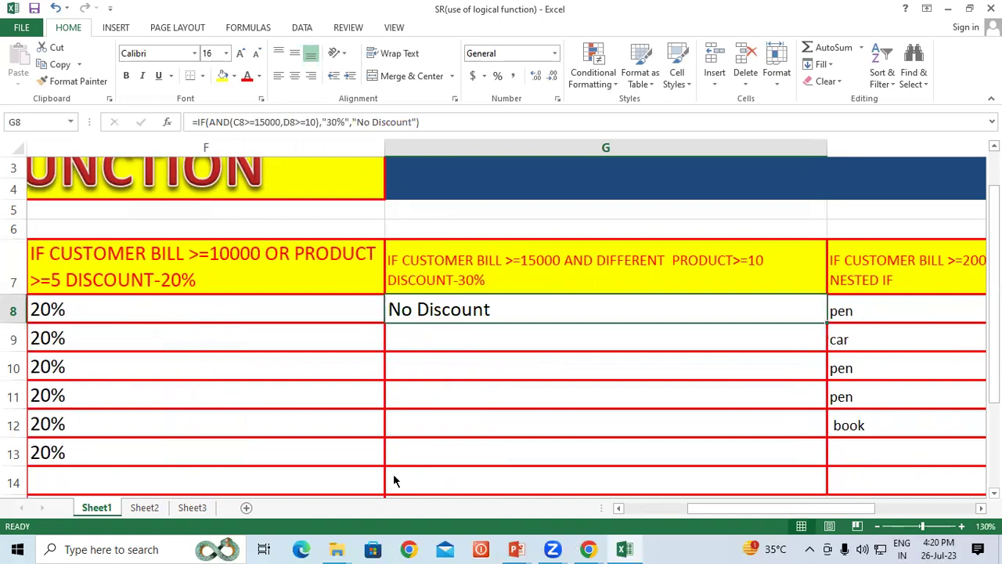
left_click_drag(702, 518, 676, 518)
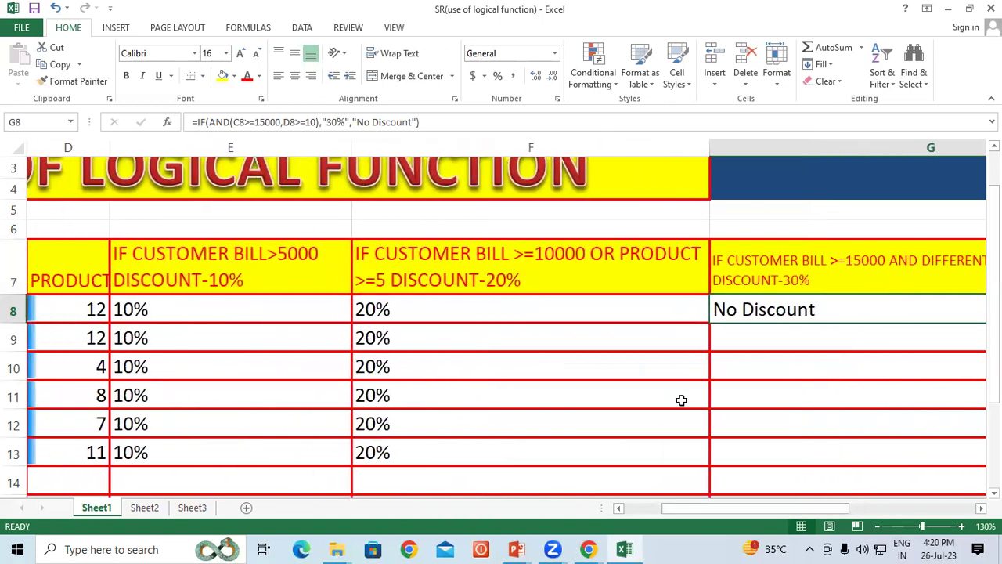
left_click_drag(709, 148, 507, 157)
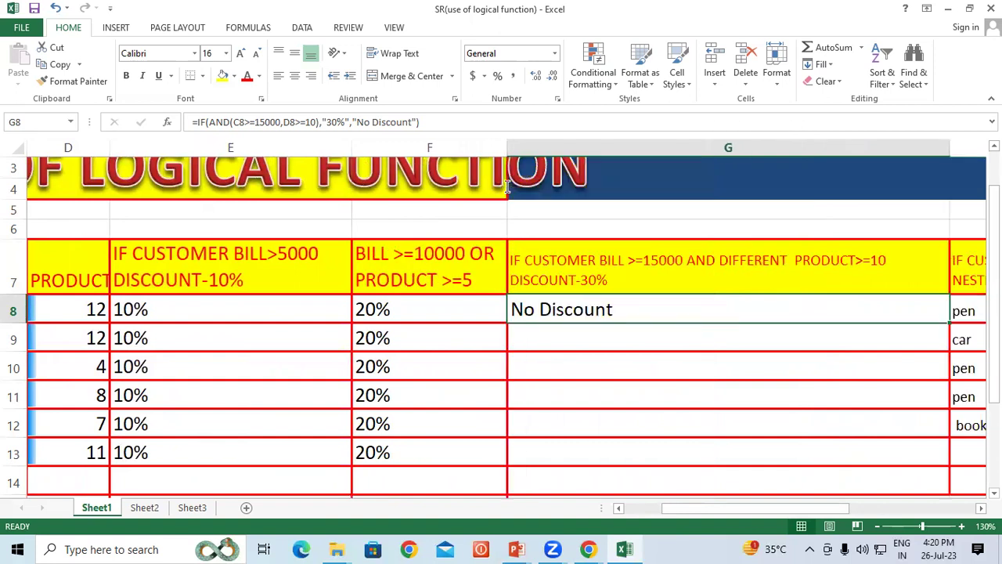
left_click(552, 358)
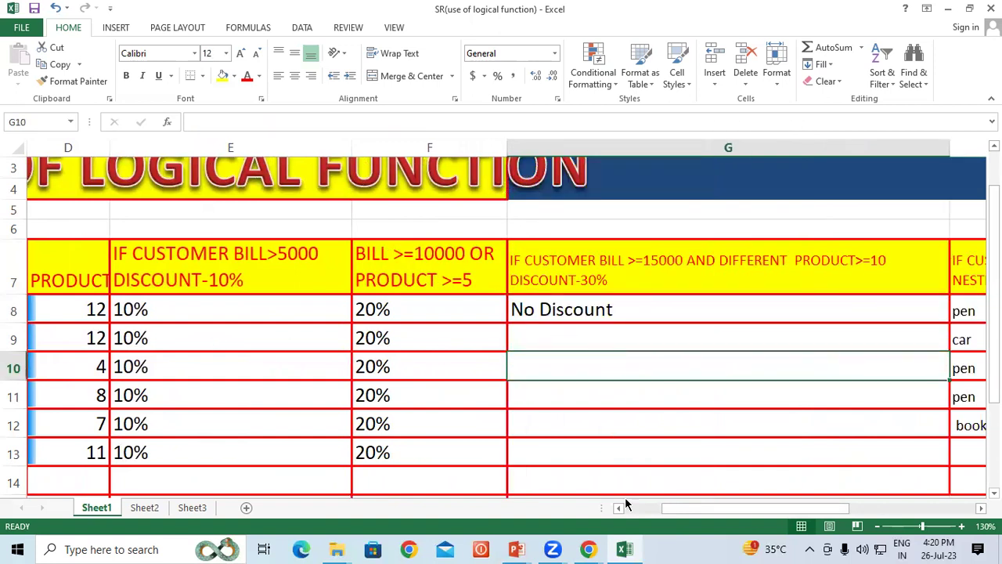
left_click_drag(662, 510, 638, 517)
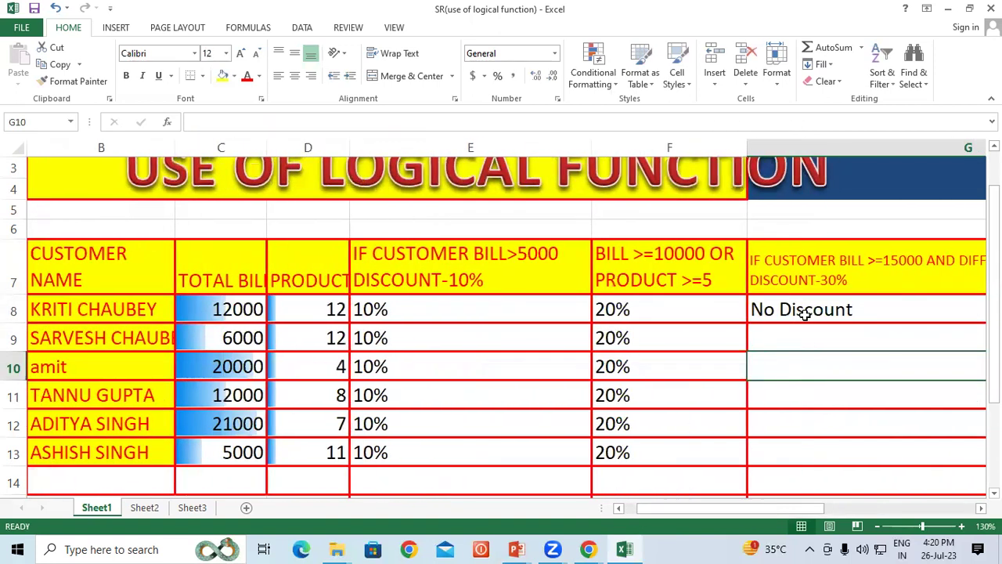
left_click(879, 311)
left_click_drag(753, 509, 780, 509)
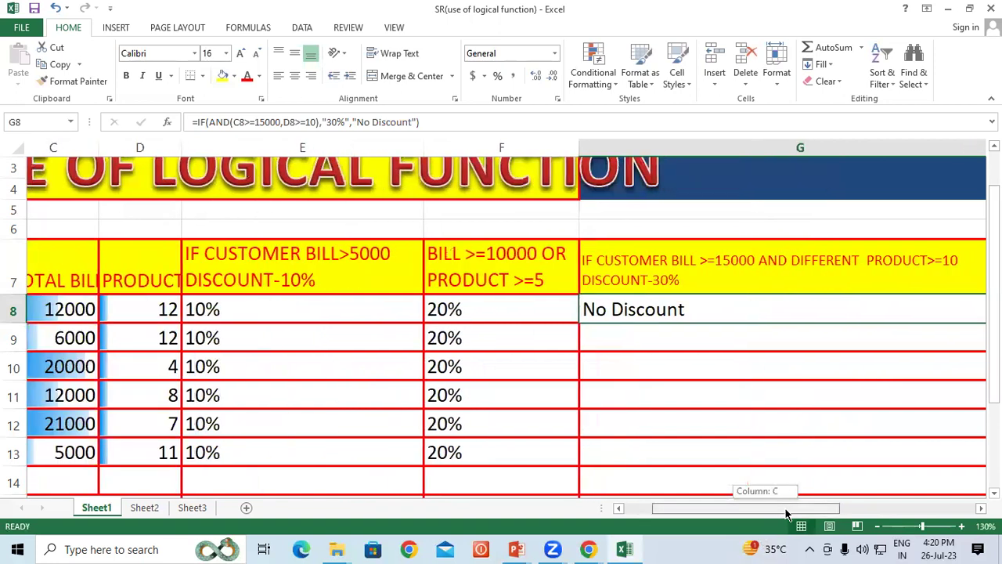
left_click_drag(950, 148, 898, 162)
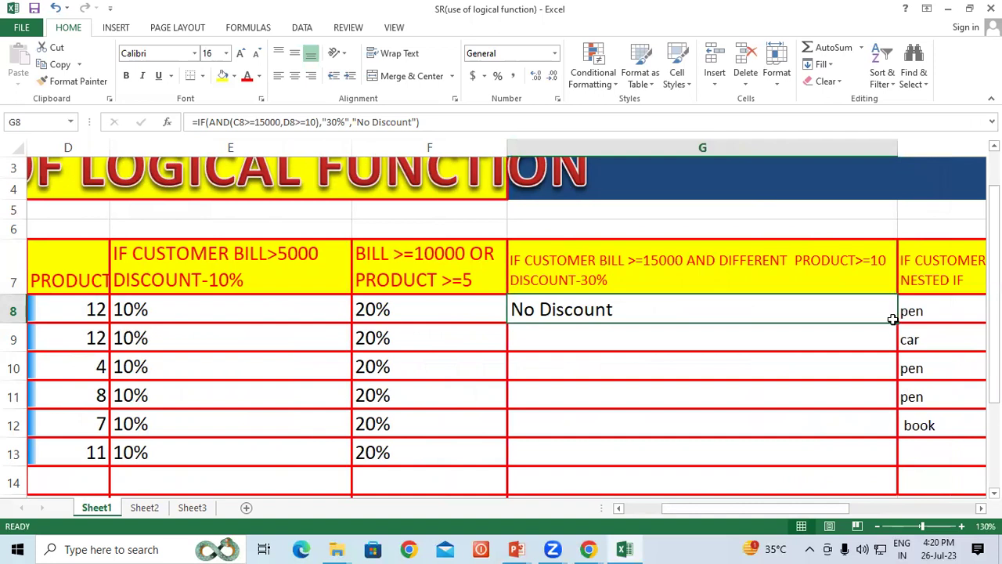
Fill the G8 discount formula down to G13, then select C8:D13 and G8:G13 to compare
left_click_drag(899, 321, 898, 462)
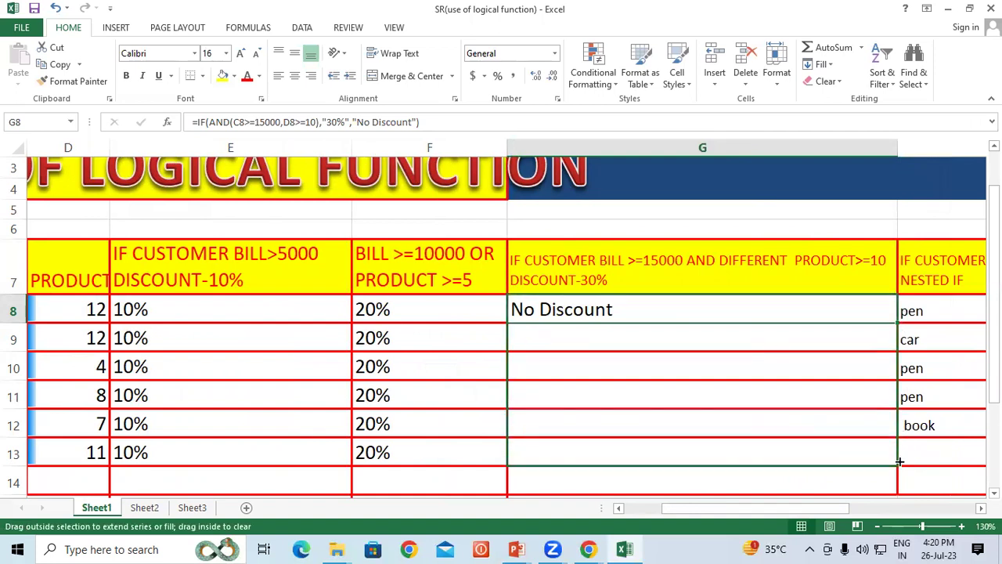
left_click_drag(745, 505, 707, 520)
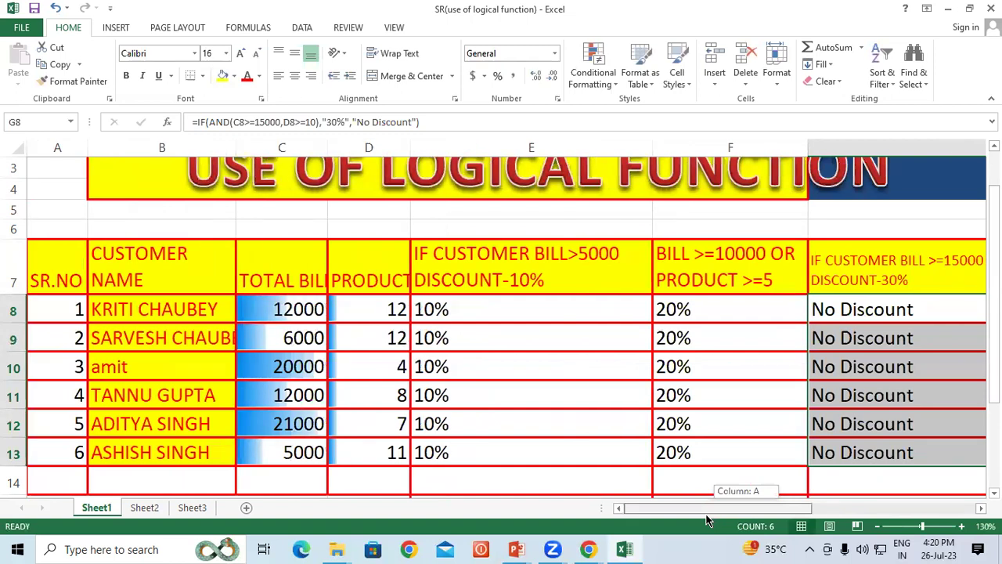
left_click_drag(707, 519, 707, 520)
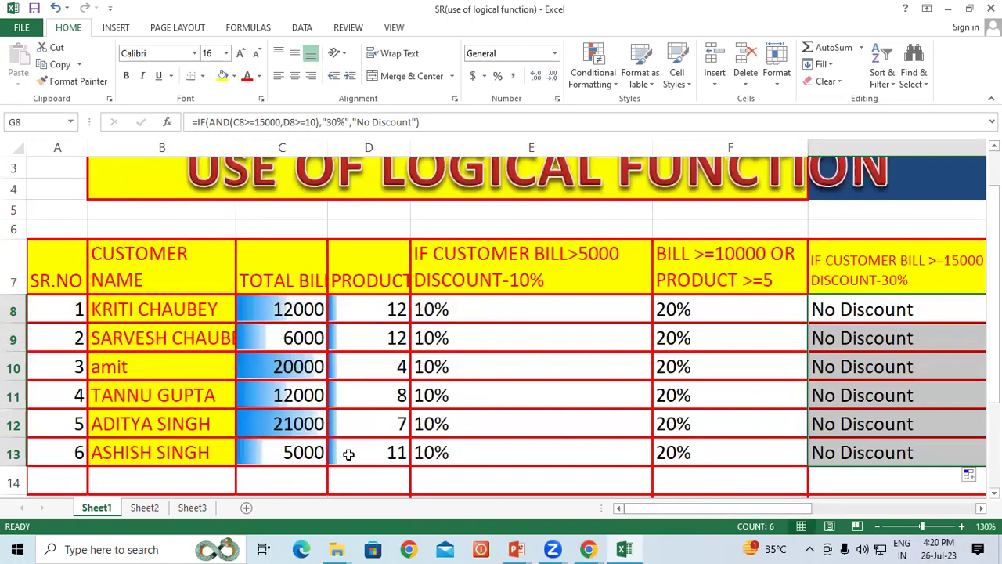
left_click(348, 454)
left_click(294, 311)
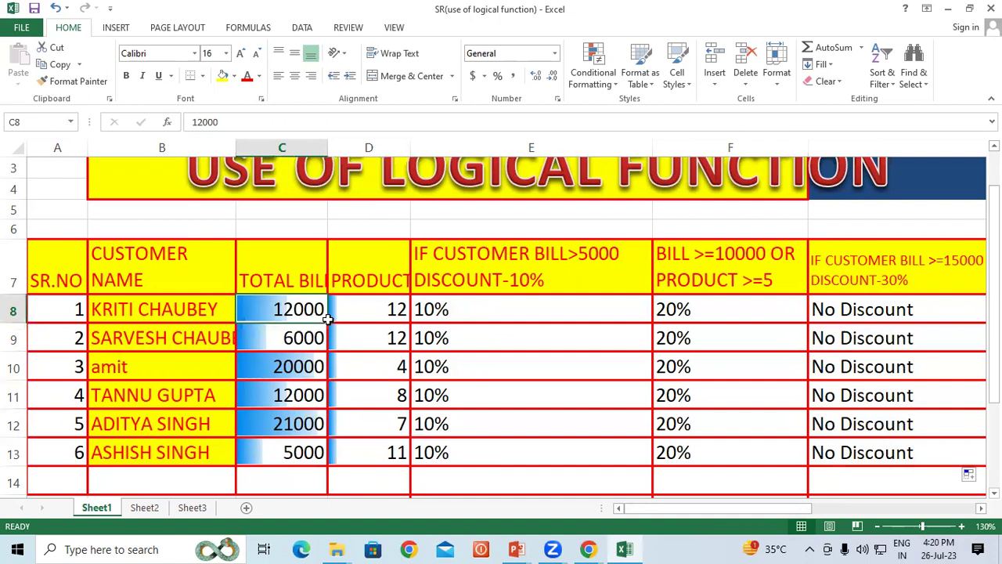
left_click_drag(327, 317, 369, 446)
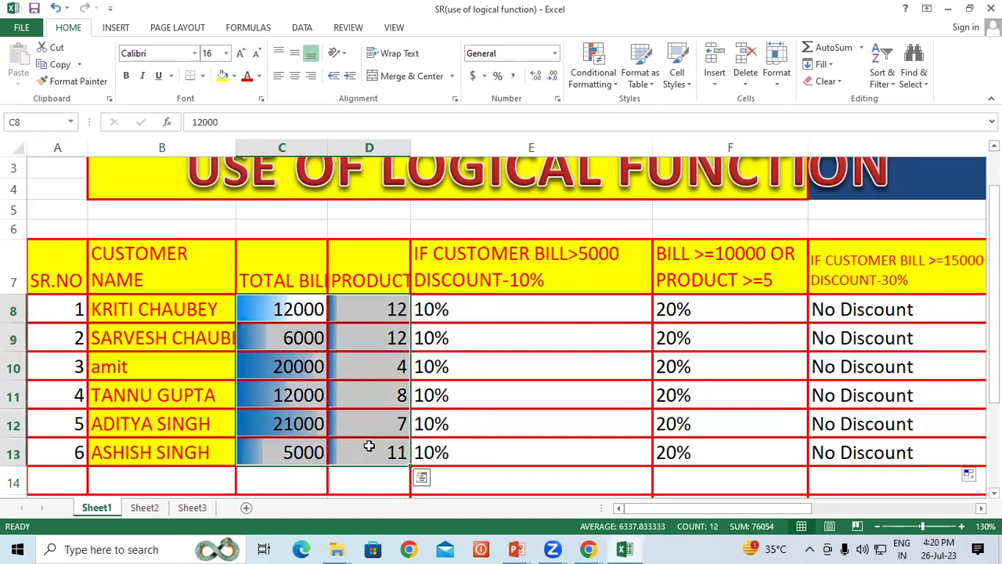
left_click_drag(829, 313, 824, 452)
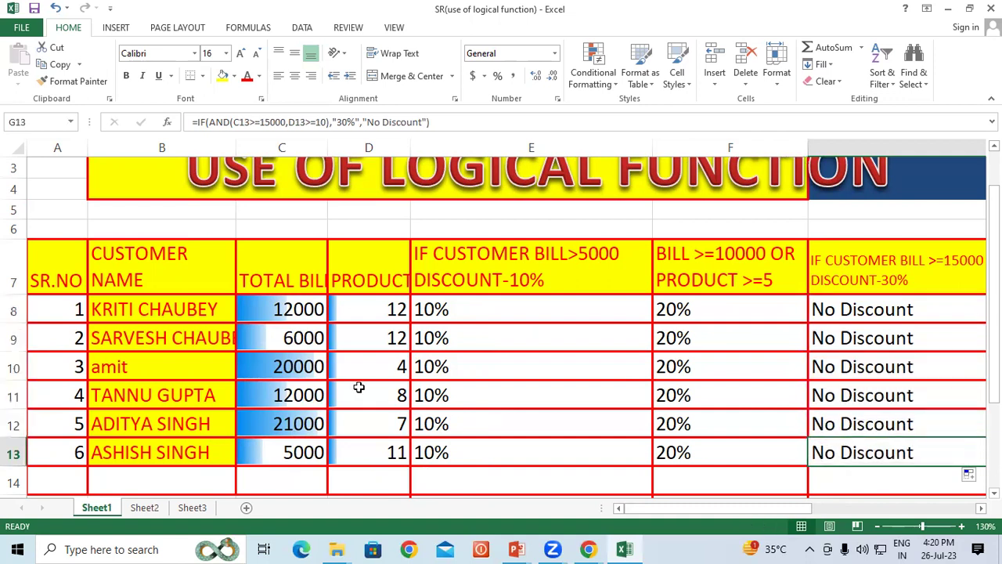
Change the first customer's bill in C8 to 20000 so G8 shows 30%
left_click(268, 307)
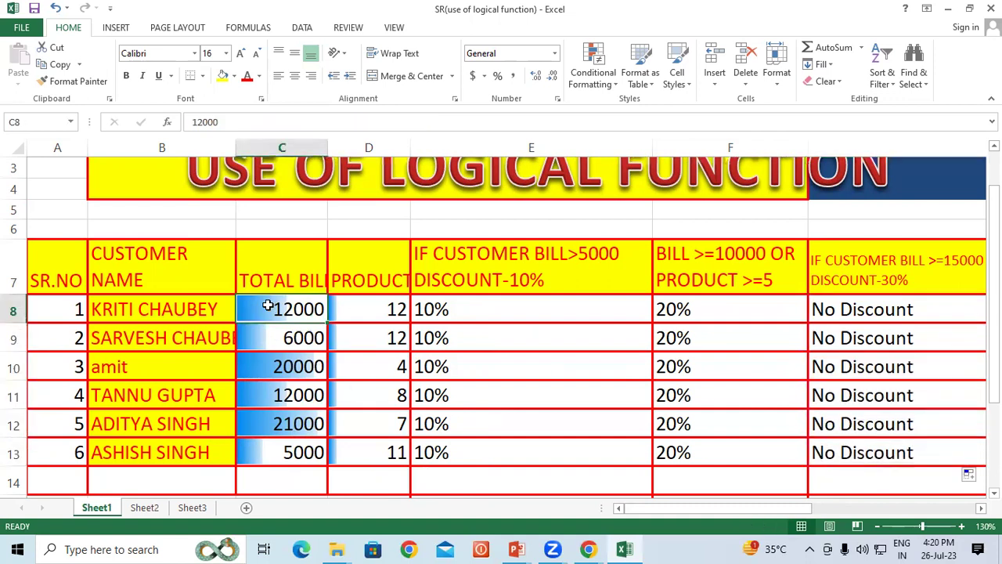
type("20000")
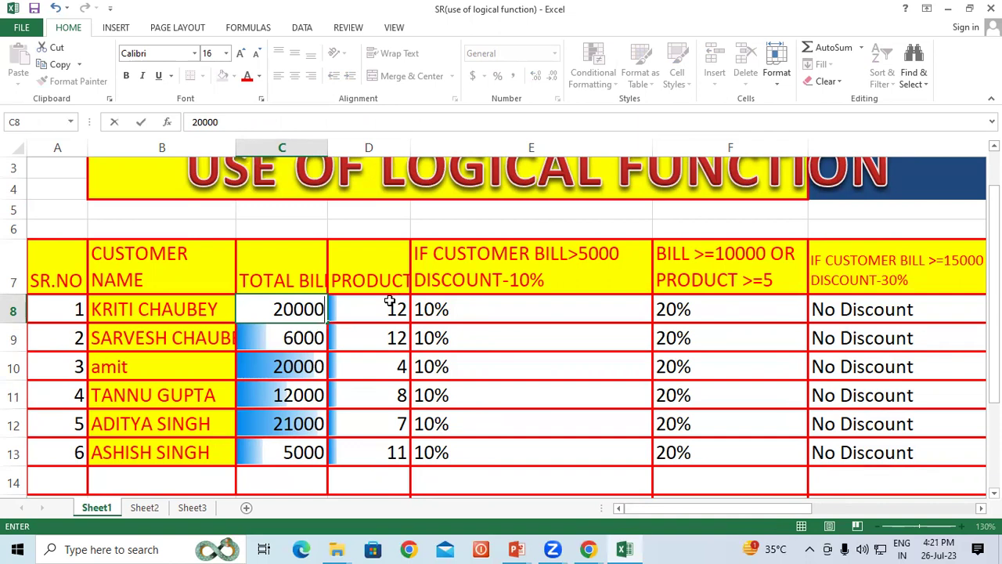
key("Return")
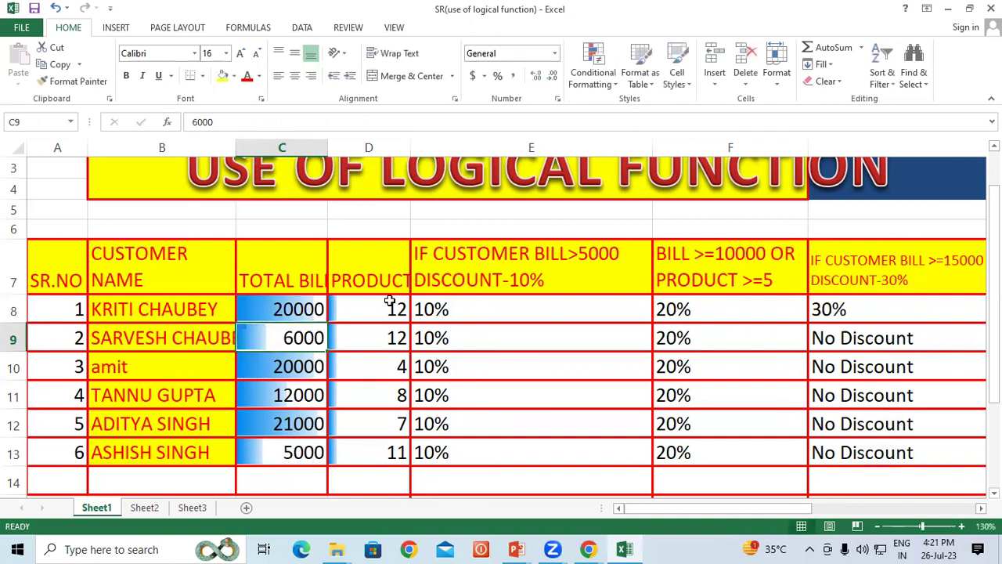
key("Right")
key("Right")
key("Right")
key("Right")
key("Right")
key("Right")
key("Right")
left_click_drag(767, 509, 672, 511)
left_click(818, 313)
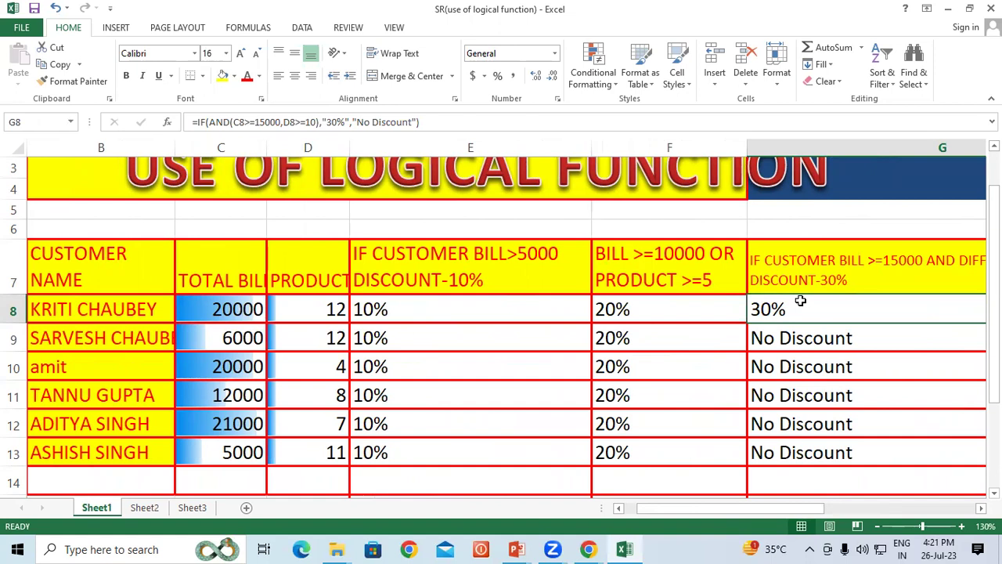
double_click(799, 309)
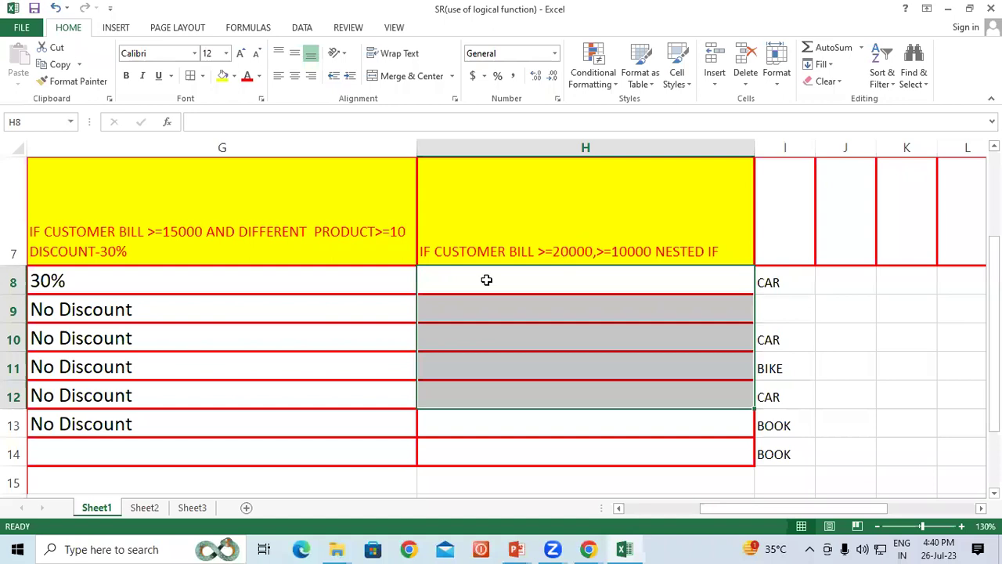
In H8, begin the nested formula =if(C8>=20000,"Car",if(
left_click(486, 279)
type("=if(")
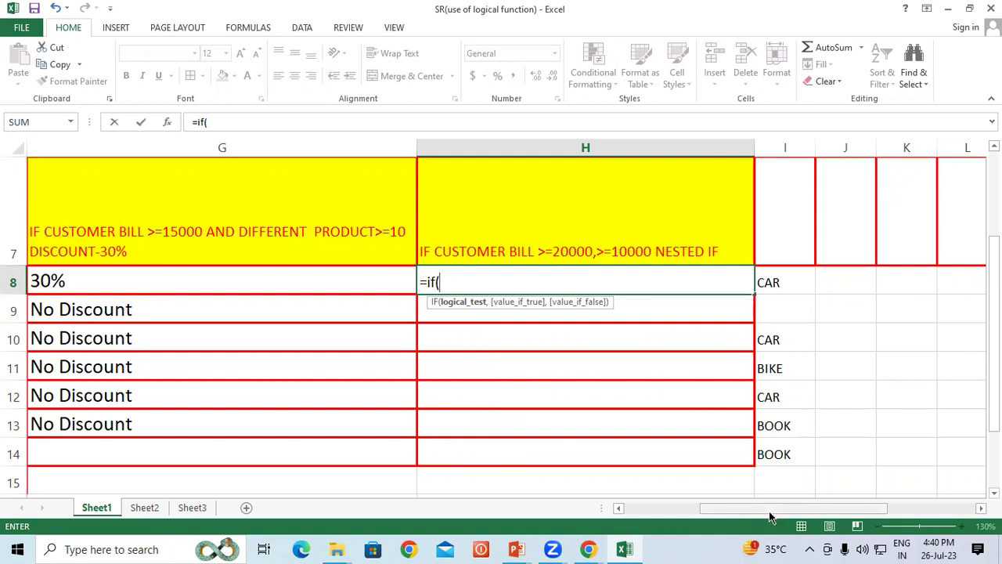
left_click_drag(745, 508, 667, 508)
left_click(282, 282)
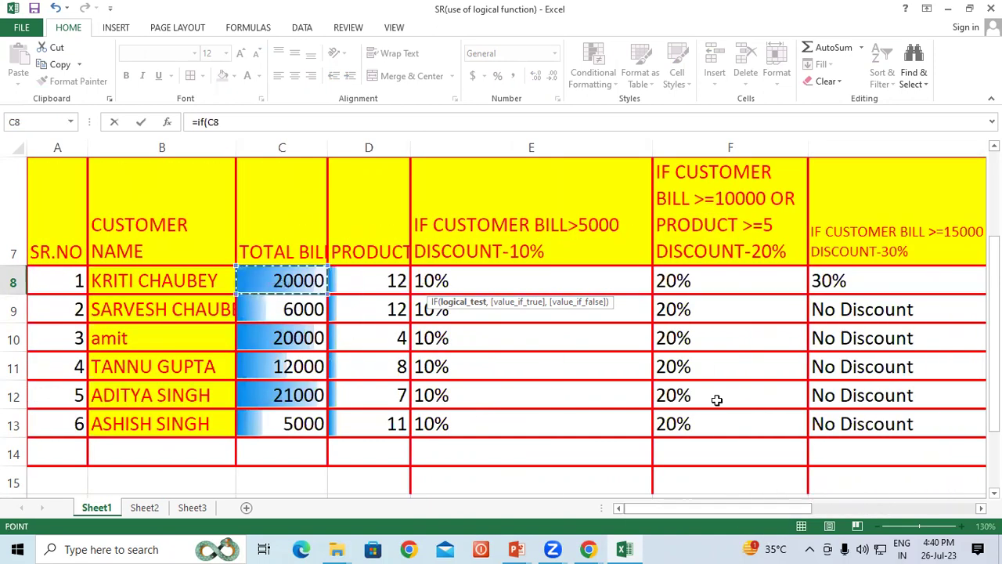
left_click(258, 115)
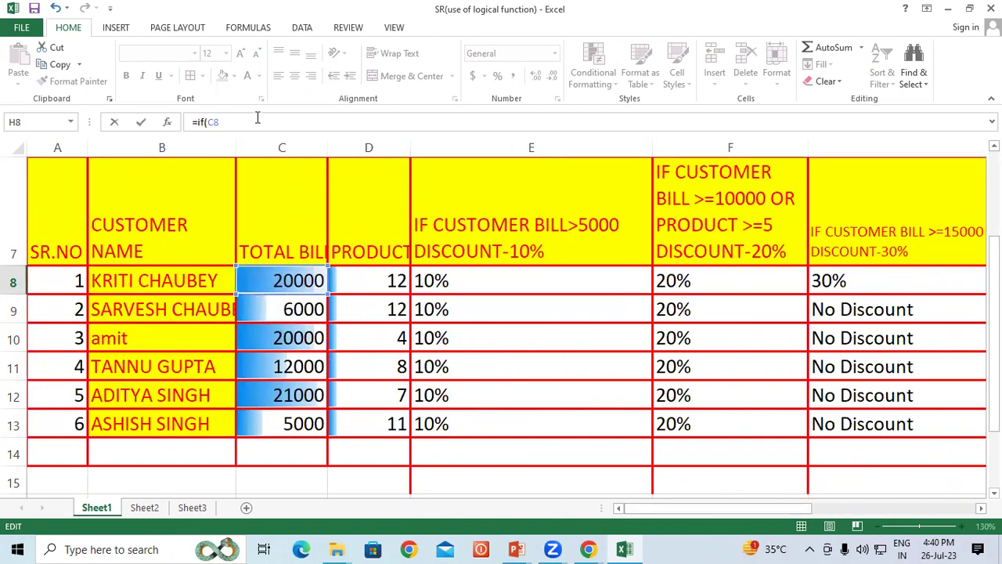
left_click(257, 118)
type(">")
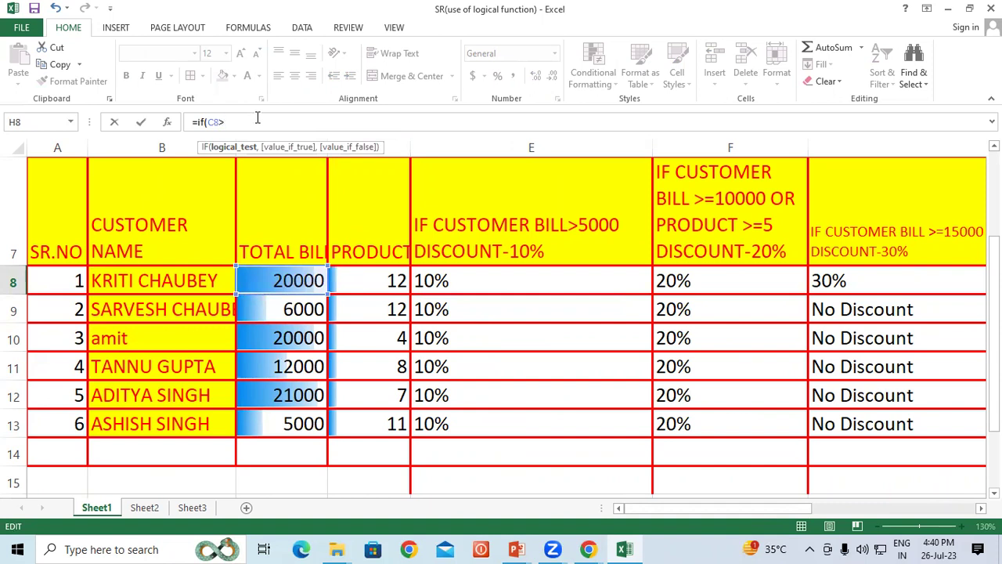
type("=20000")
type(",")
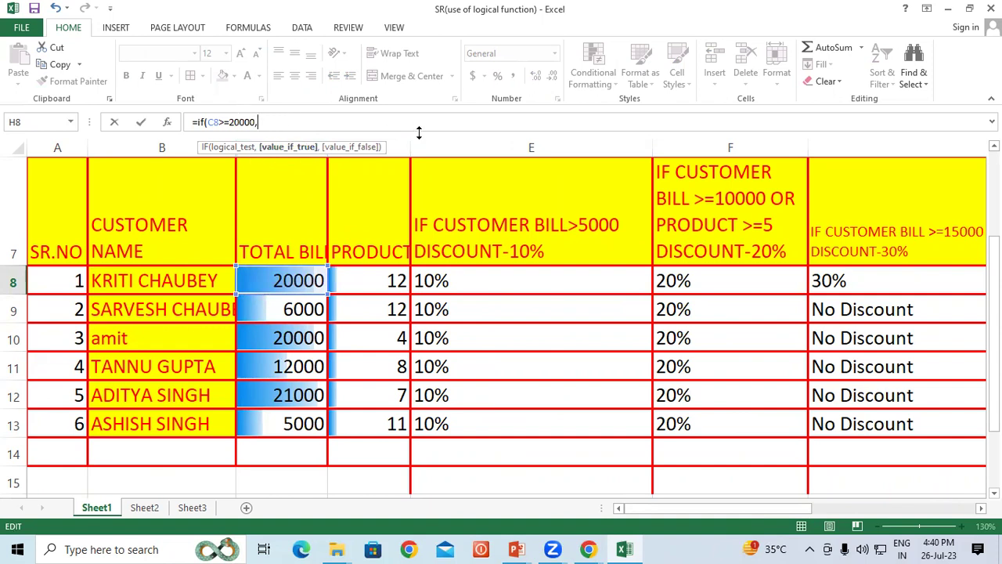
type("\"Car\"")
type(",")
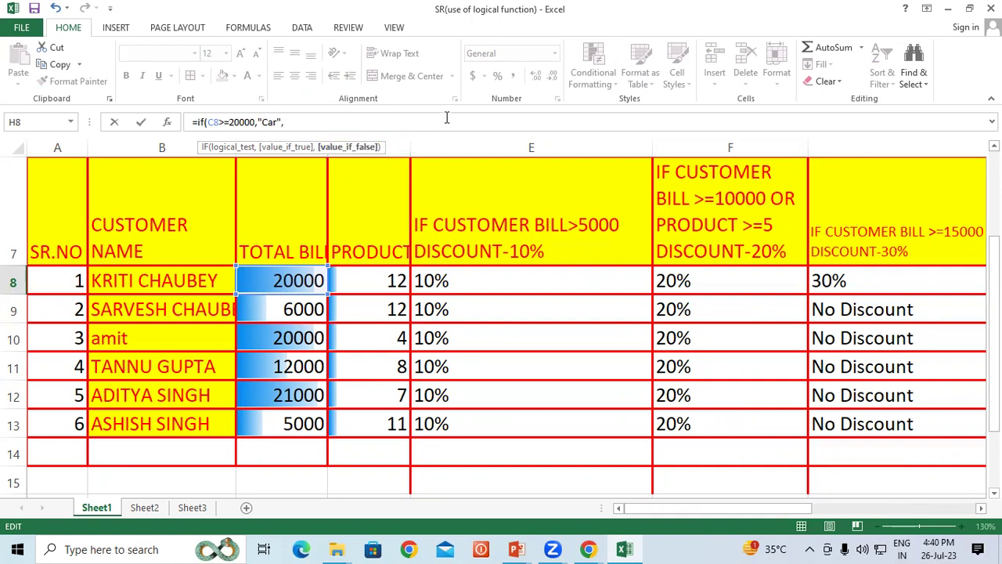
type("if(")
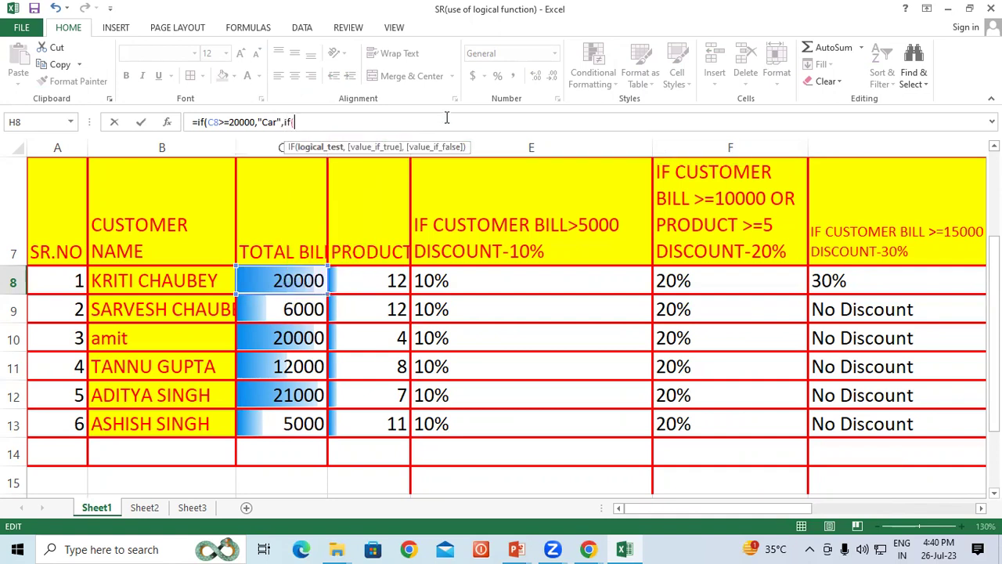
Finish H8's inner test as C8>=10000,"Bike","Book")) to close the nested IF
left_click(291, 281)
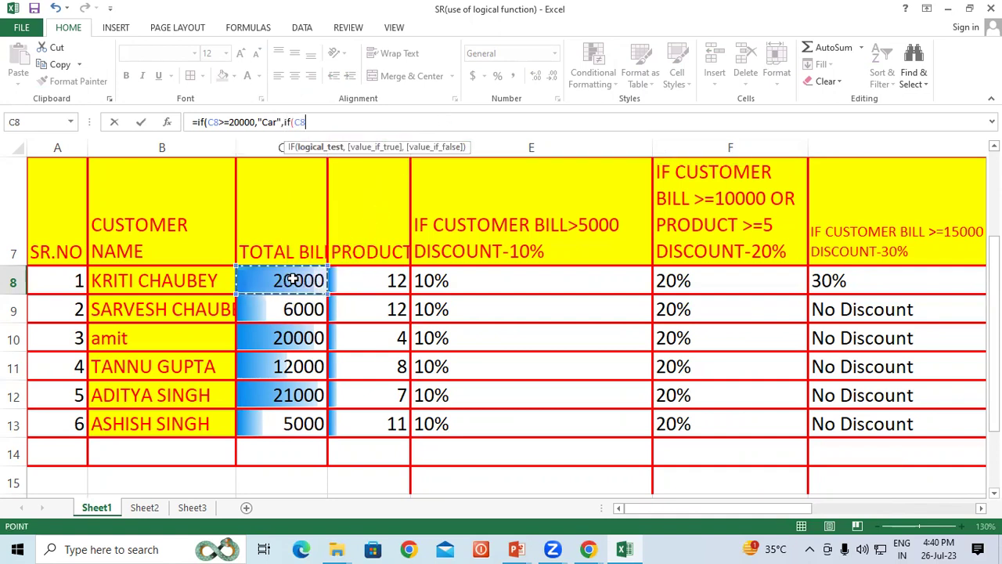
type(">=")
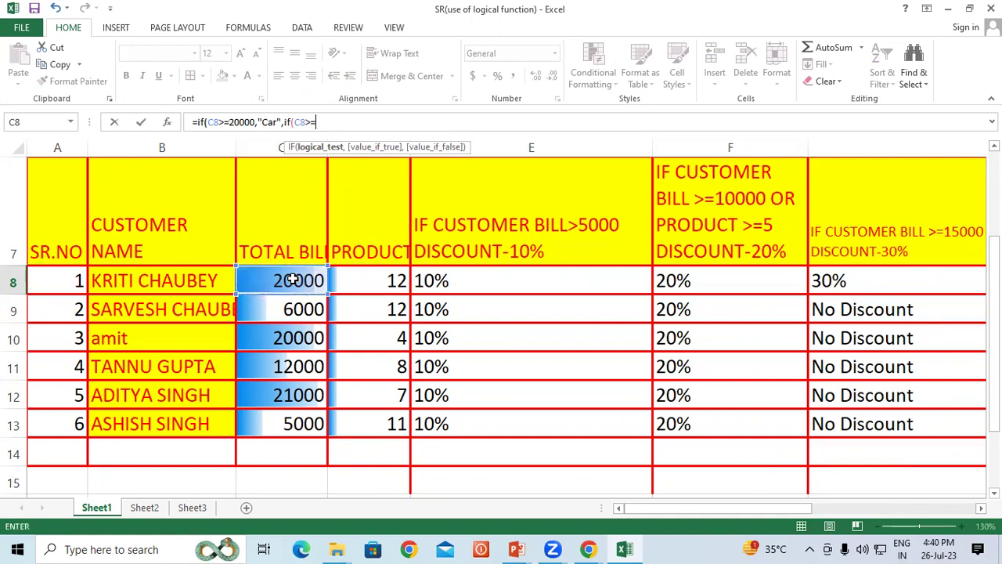
type("10000")
type(",")
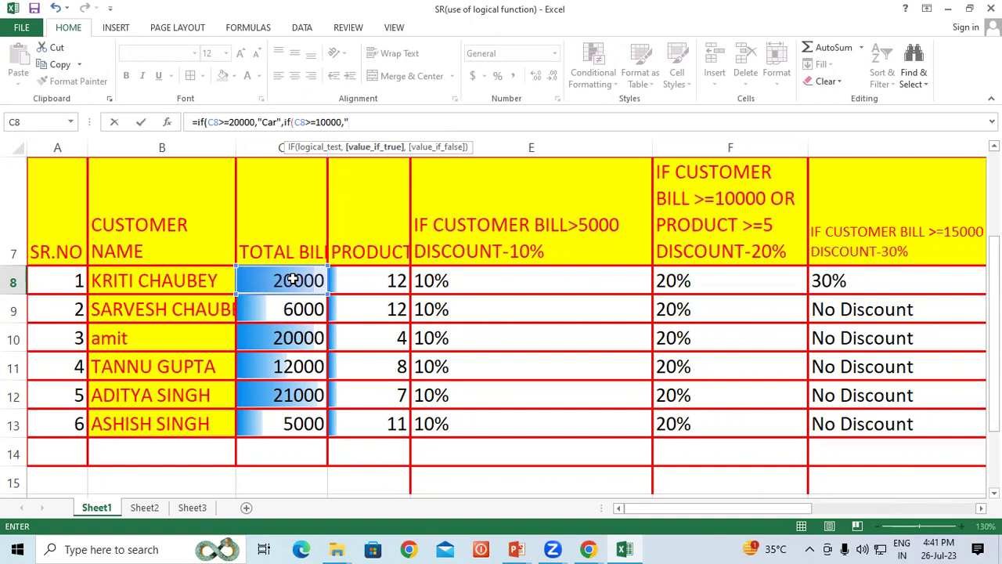
type("Bik")
key("BackSpace")
type("ke\",")
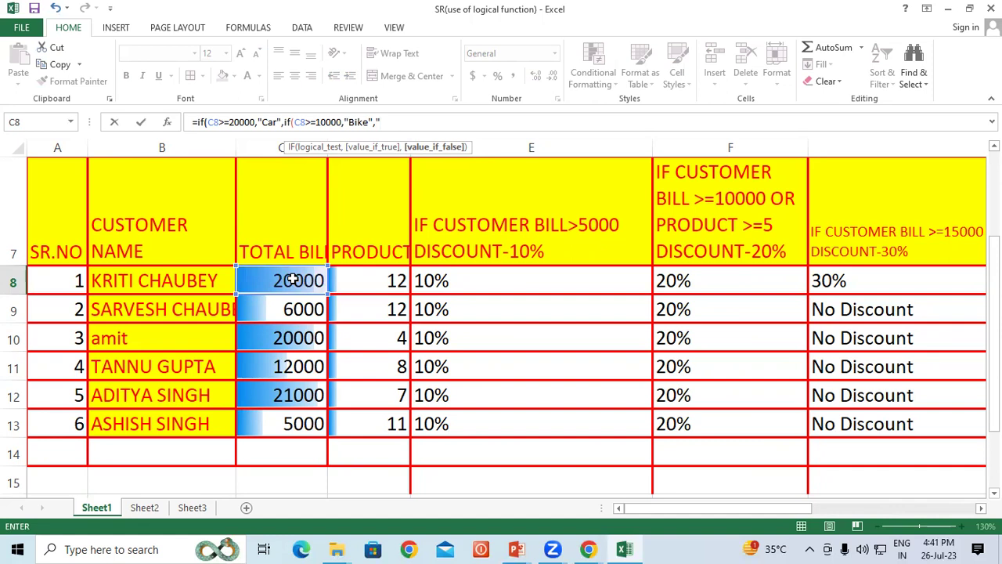
type("Book")
type("\"")
type(")")
Commit the nested IF in H8, which displays Car, and review its formula
key("Return")
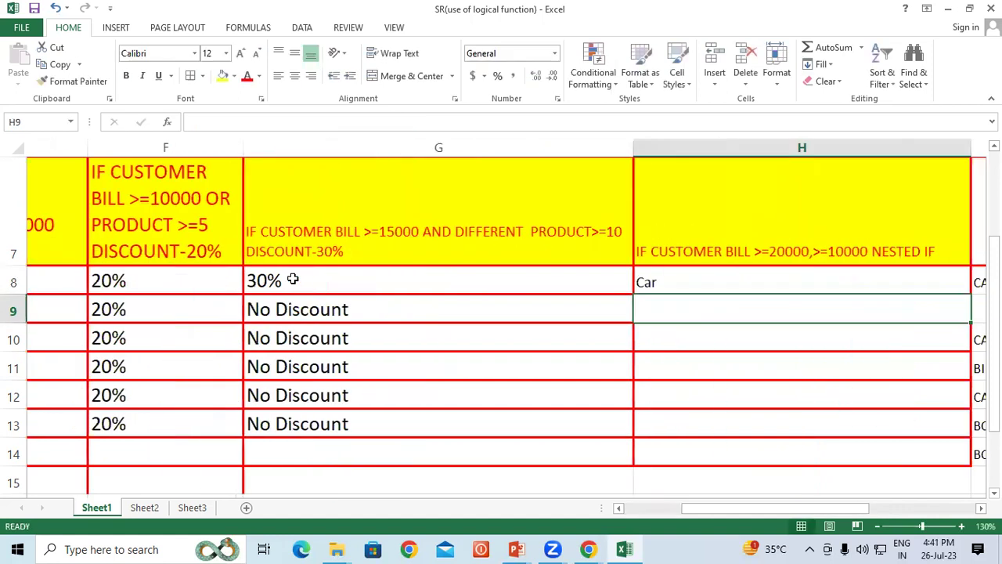
left_click(634, 277)
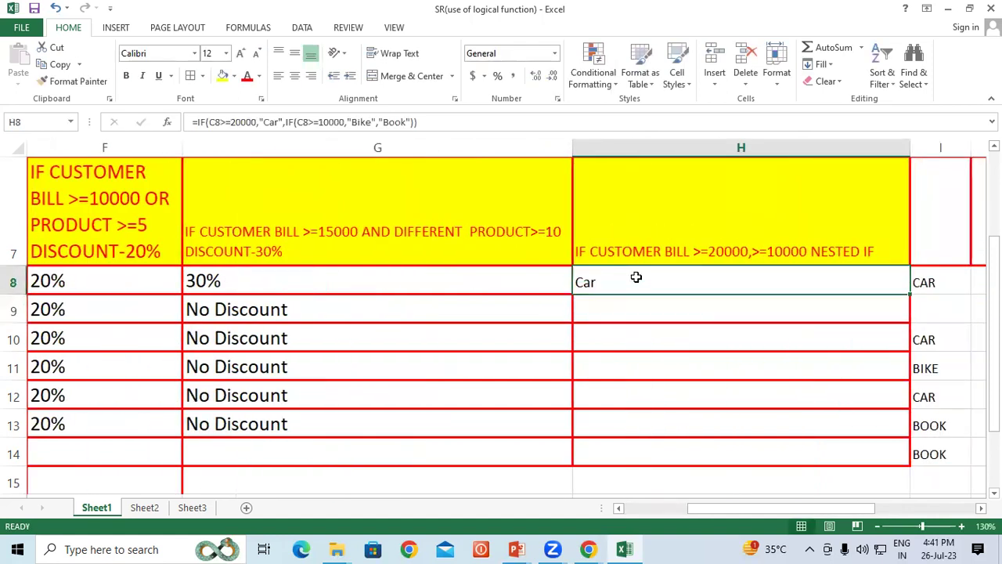
left_click_drag(714, 509, 646, 516)
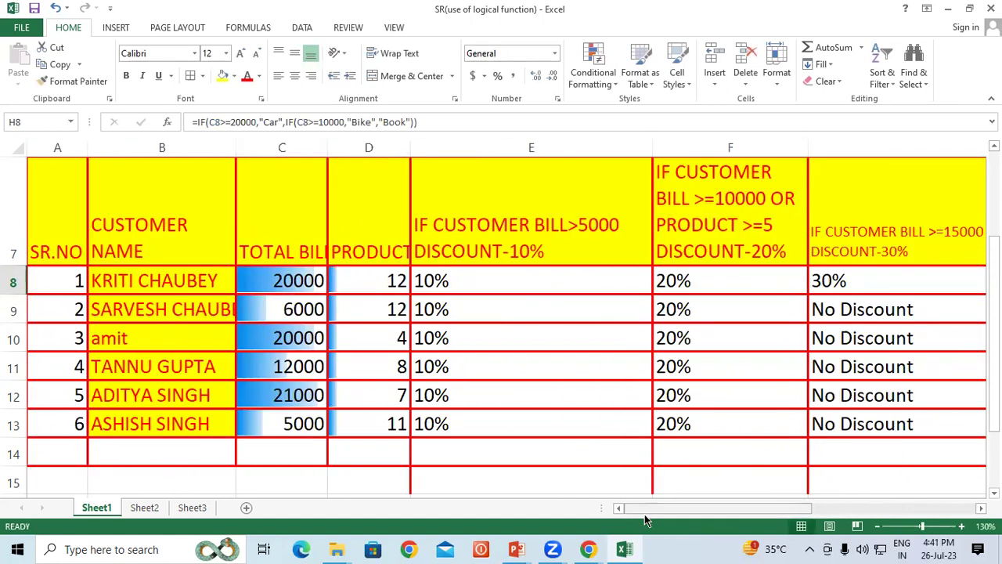
left_click(290, 281)
mouse_move(783, 508)
left_mouse_down()
mouse_move(864, 510)
mouse_move(852, 508)
left_mouse_up()
Copy H8's nested IF down to H13 and check the copied formulas in H9–H13
left_click(704, 287)
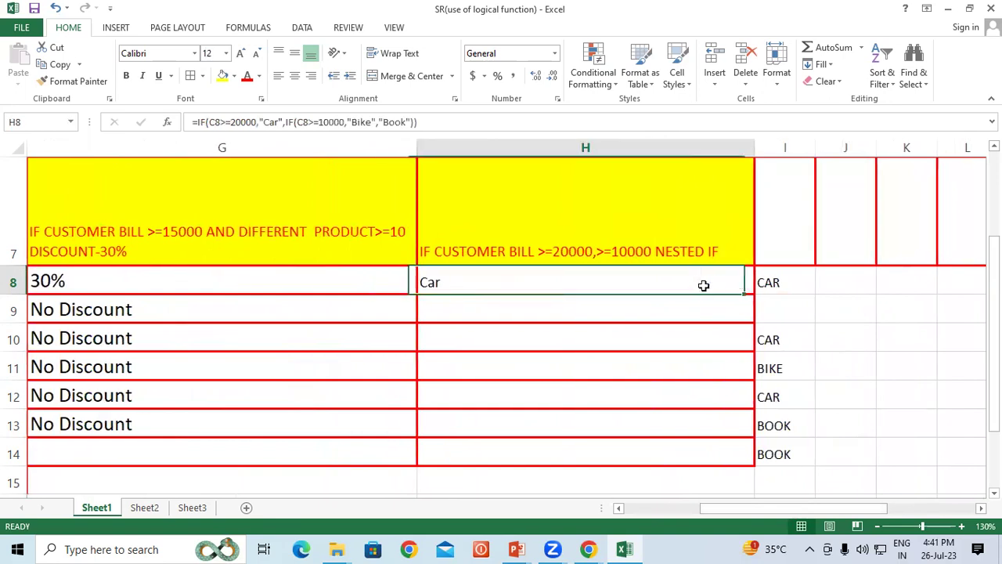
left_click_drag(748, 296, 769, 425)
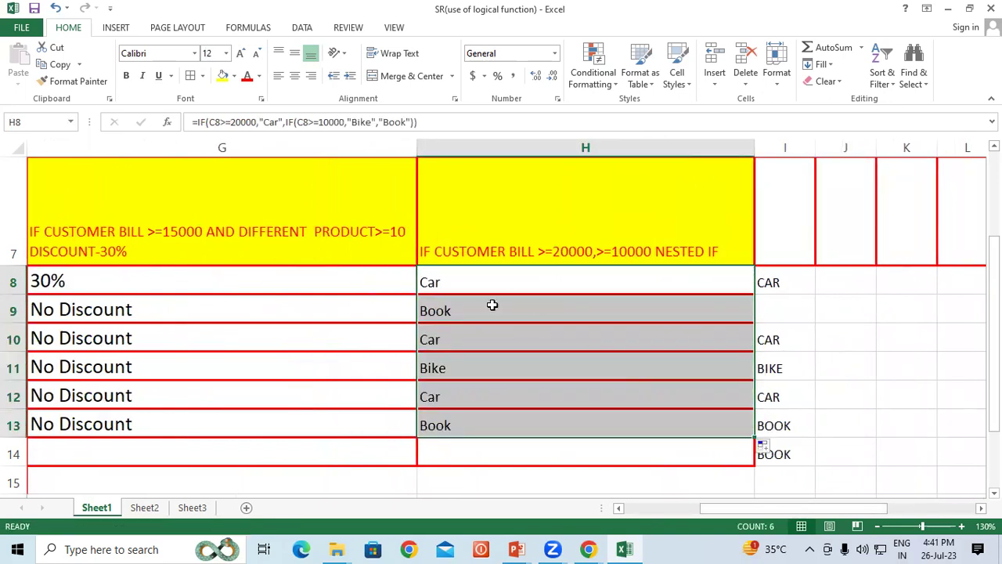
left_click(470, 306)
left_click(441, 427)
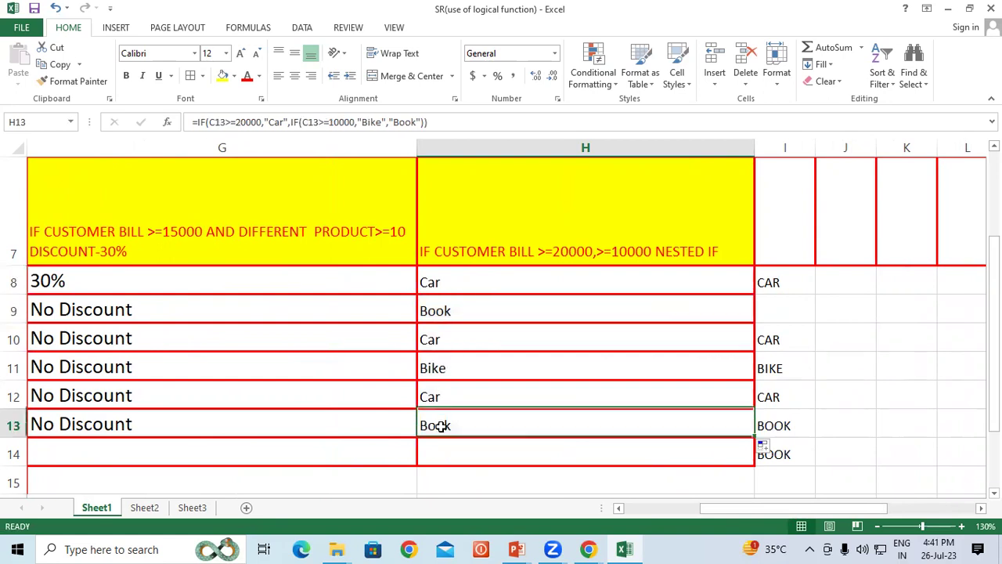
left_click(439, 343)
left_click(454, 396)
left_click(457, 373)
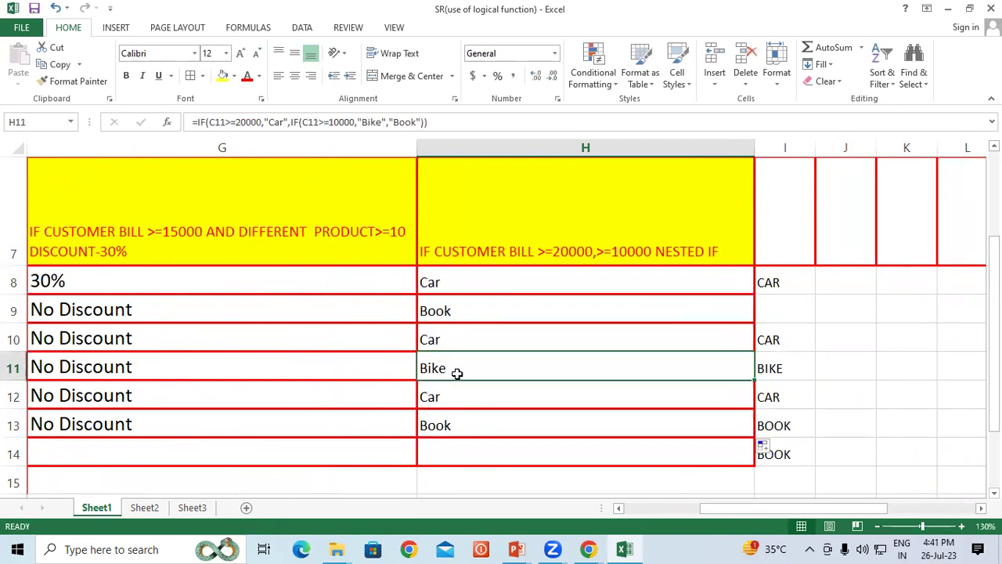
left_click_drag(843, 508, 703, 522)
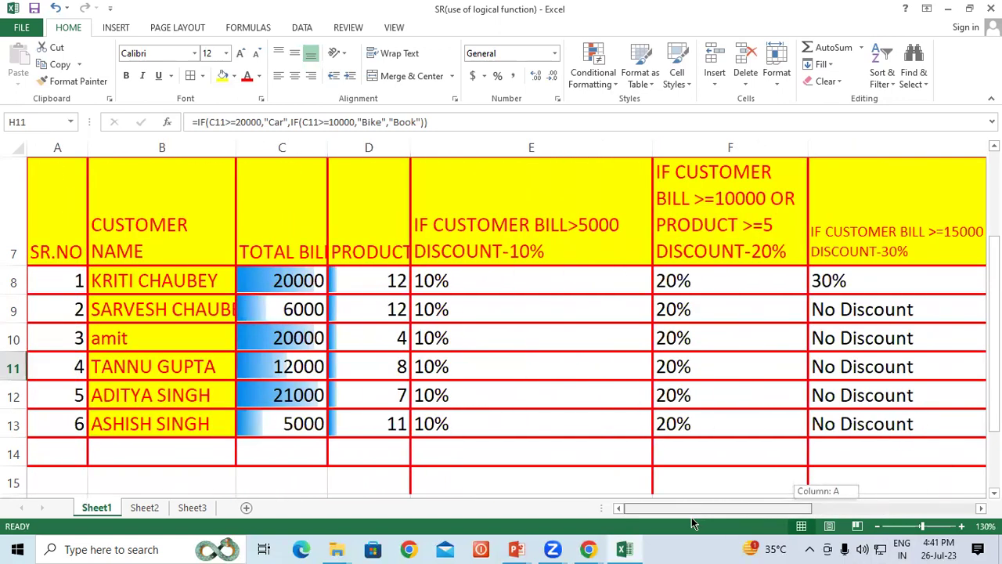
left_click(288, 309)
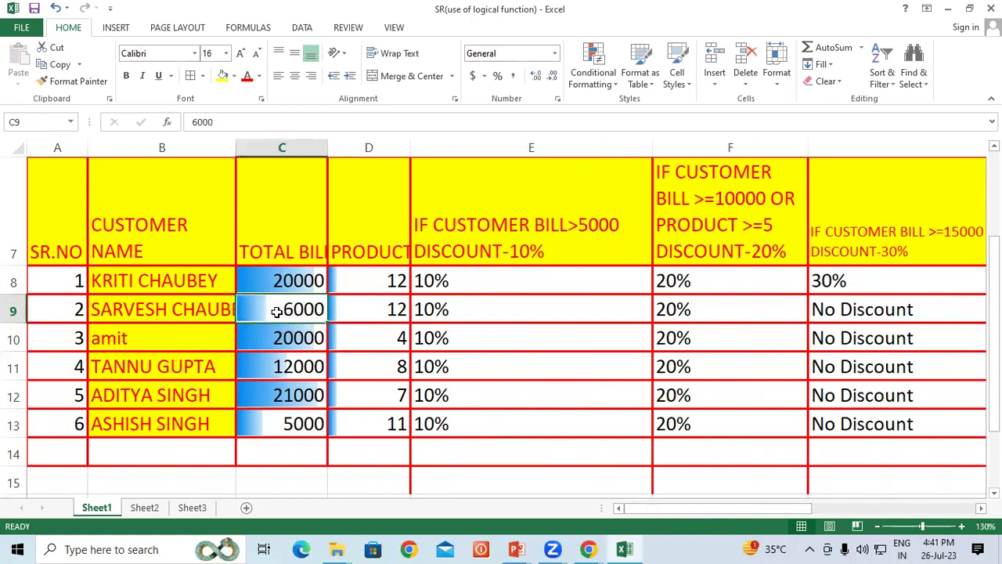
left_click(672, 505)
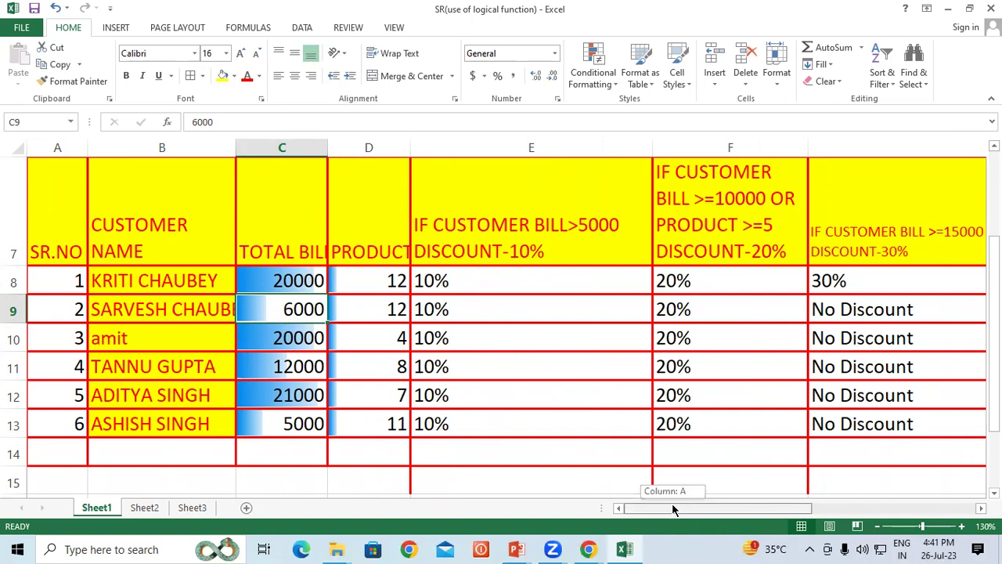
left_click_drag(673, 505, 736, 509)
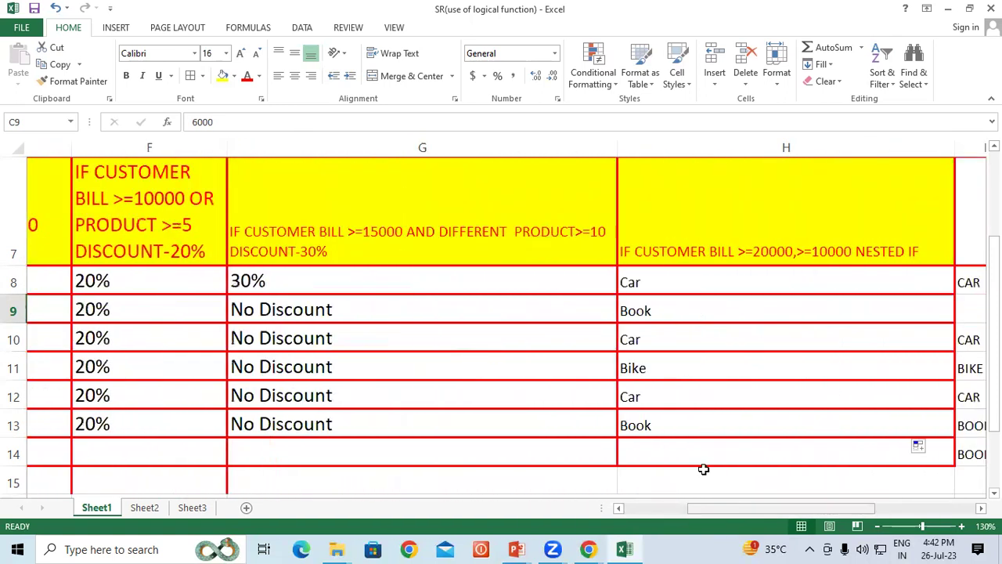
left_click(622, 313)
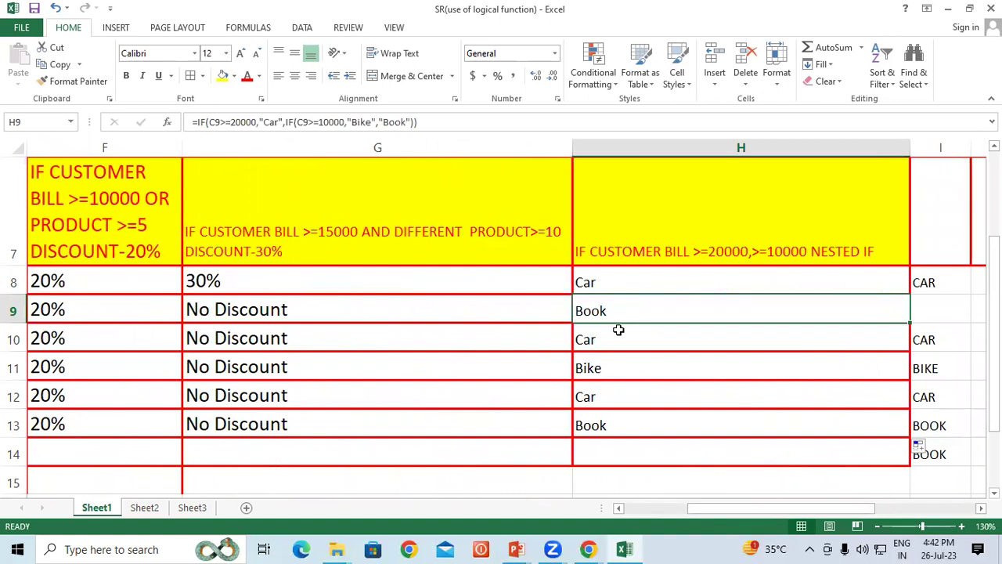
left_click(611, 364)
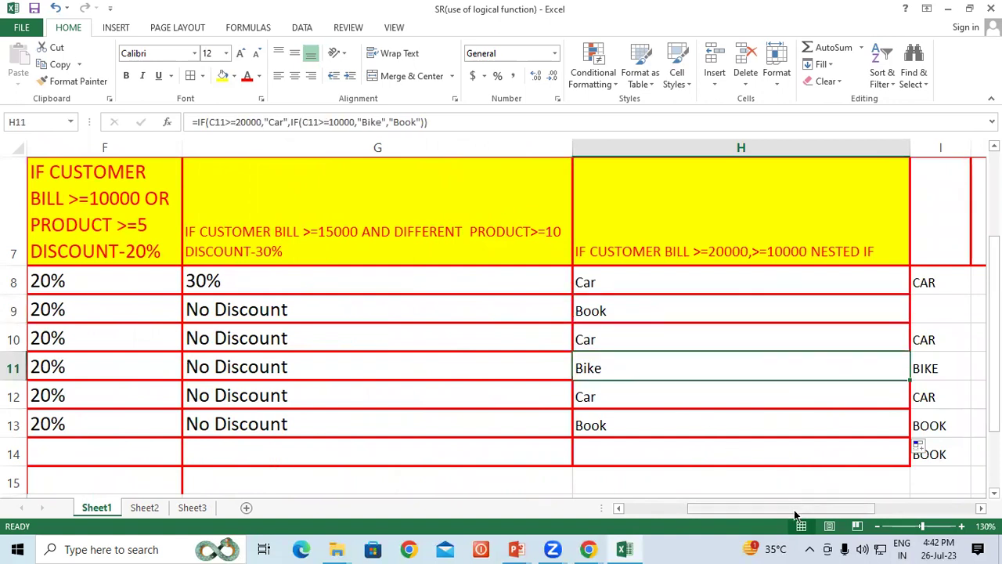
left_click_drag(703, 515, 588, 510)
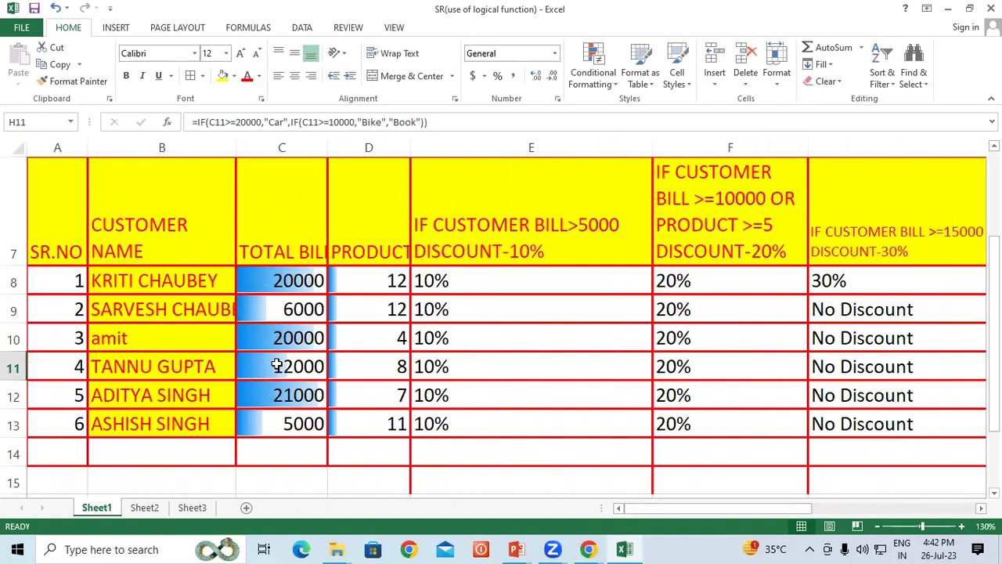
left_click_drag(789, 509, 840, 510)
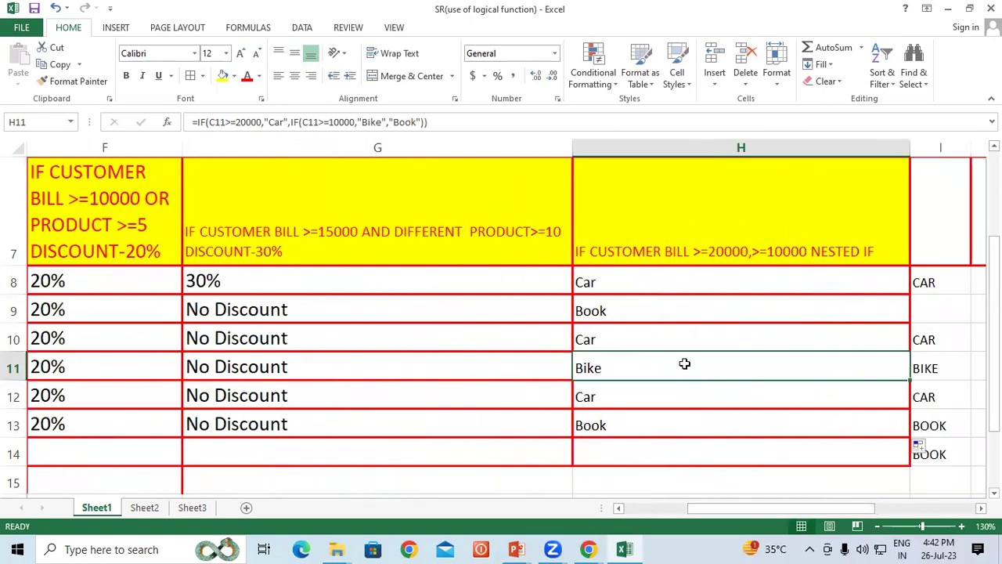